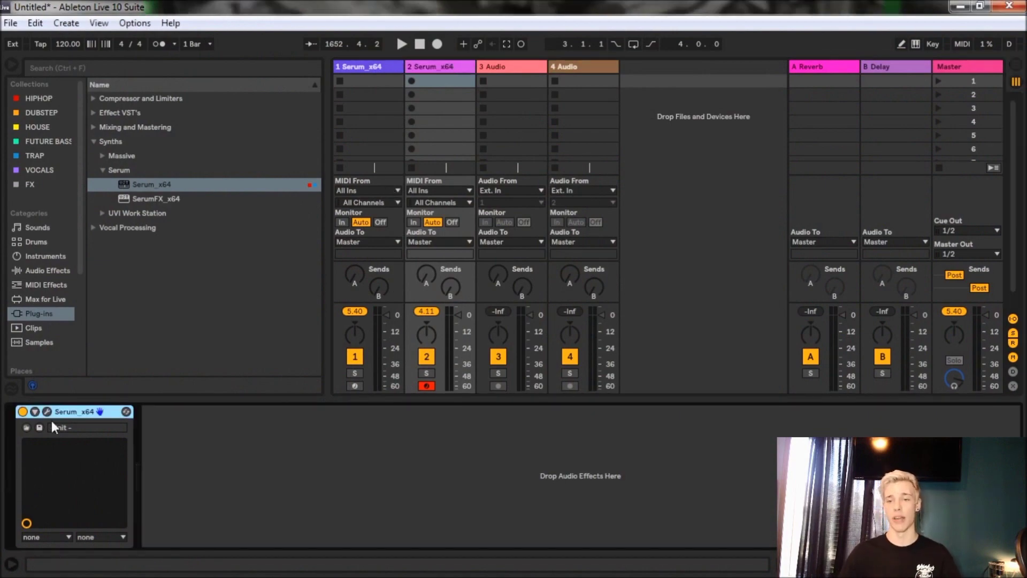
Open the Serum editor window on track 2
left_click(48, 412)
Load Serum's Init Preset, then bend LFO 1 into a curved rise that stays high
left_click(596, 34)
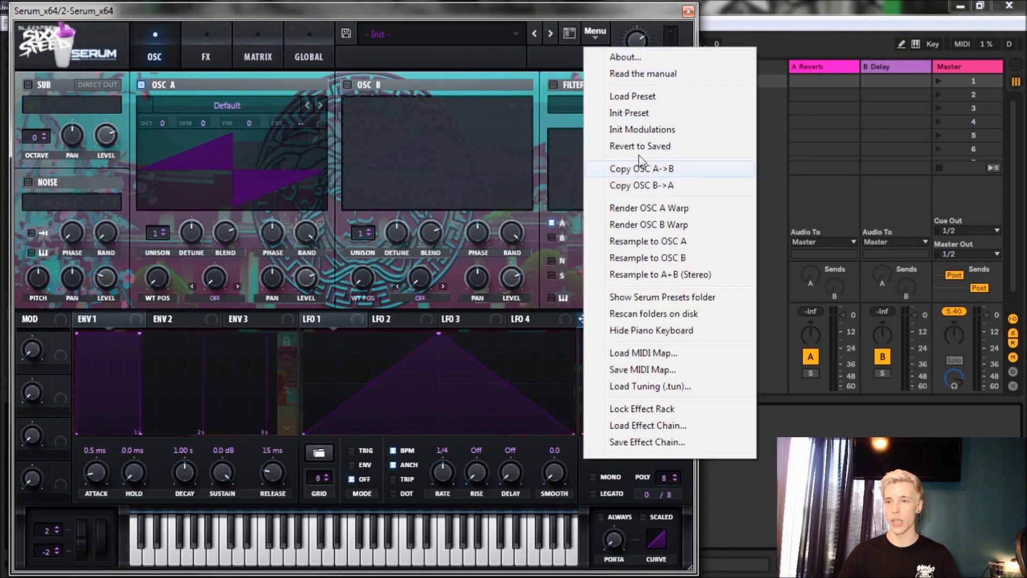
left_click(650, 112)
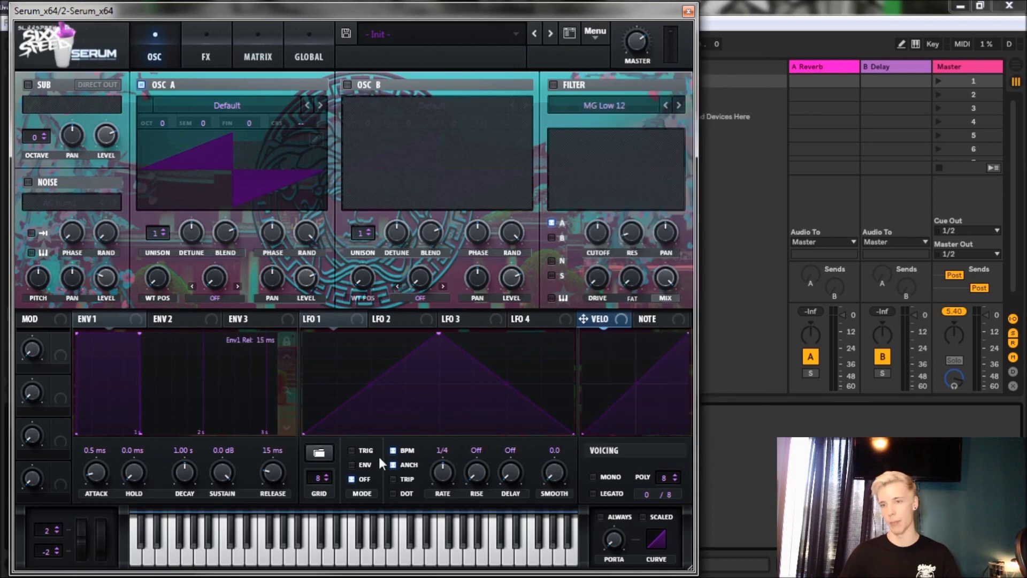
double_click(371, 384)
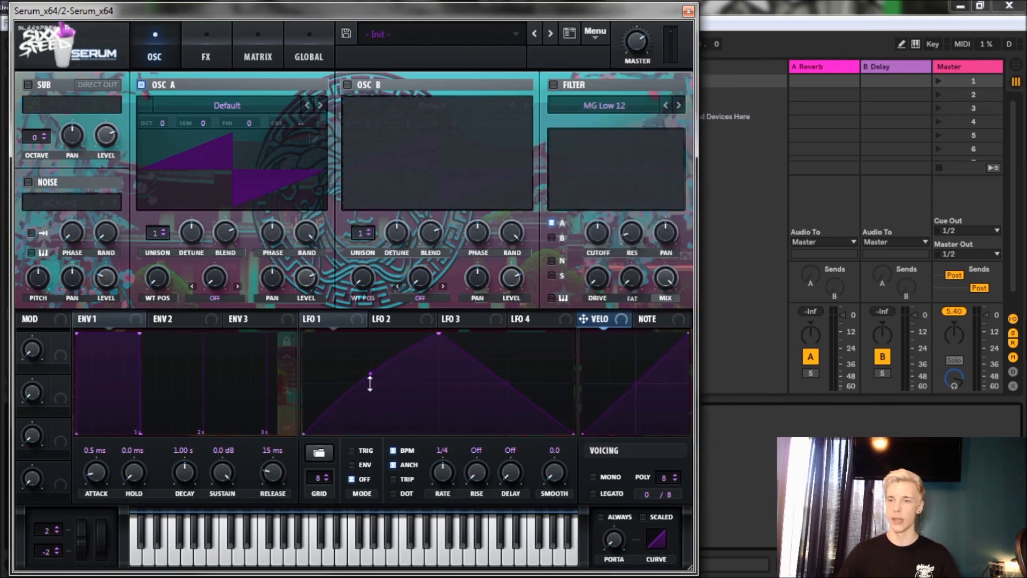
left_click_drag(371, 384, 370, 371)
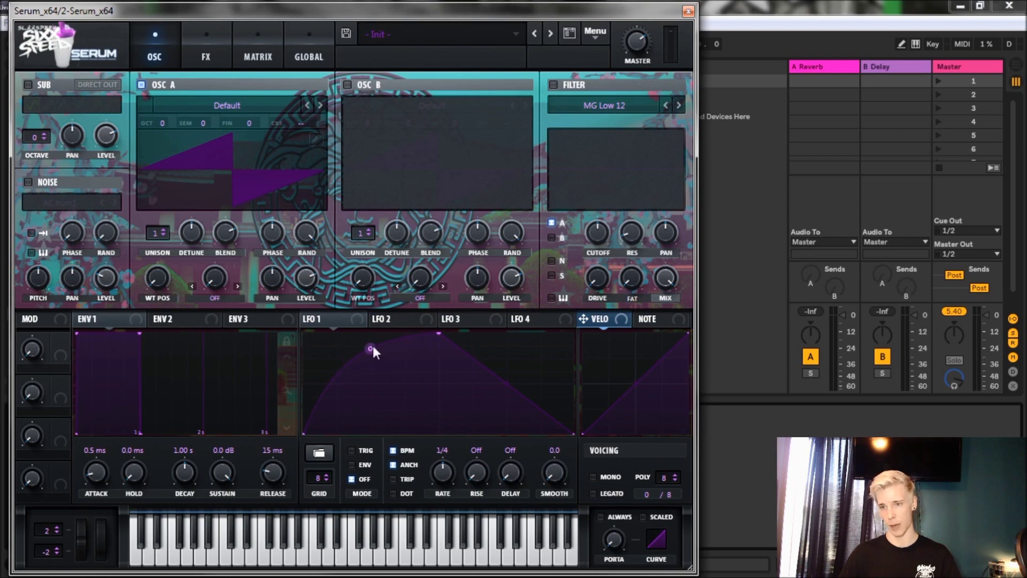
left_click_drag(486, 367, 652, 294)
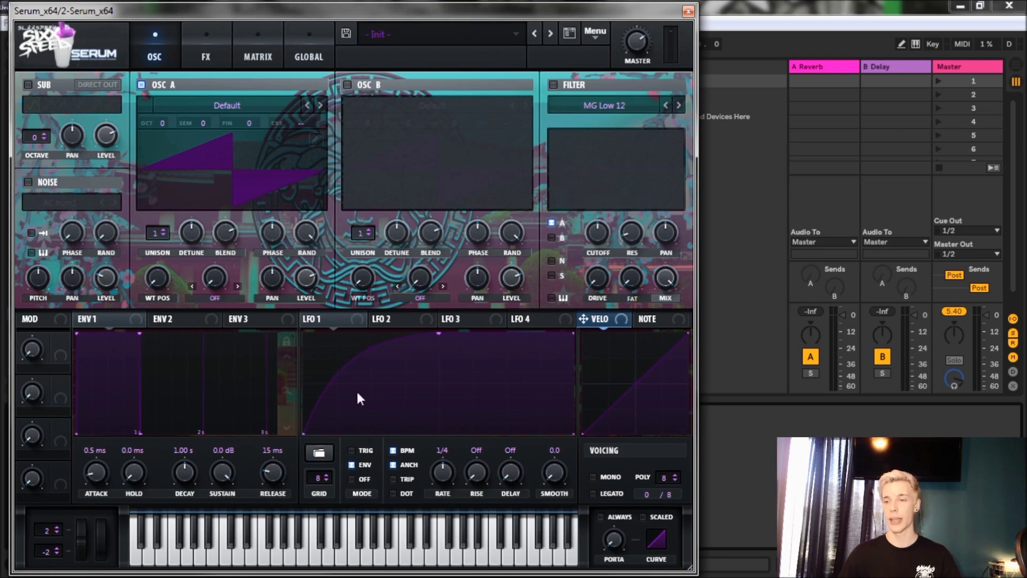
left_click(398, 321)
Reshape LFO 2 into a steep falling curve followed by a long flat low section
left_click_drag(438, 333, 297, 335)
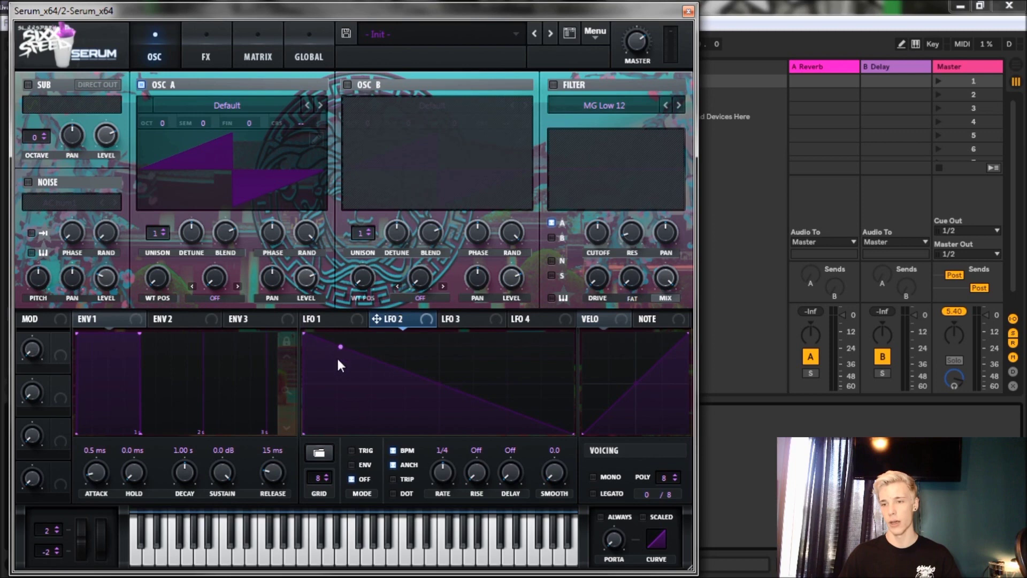
left_click_drag(340, 344, 336, 427)
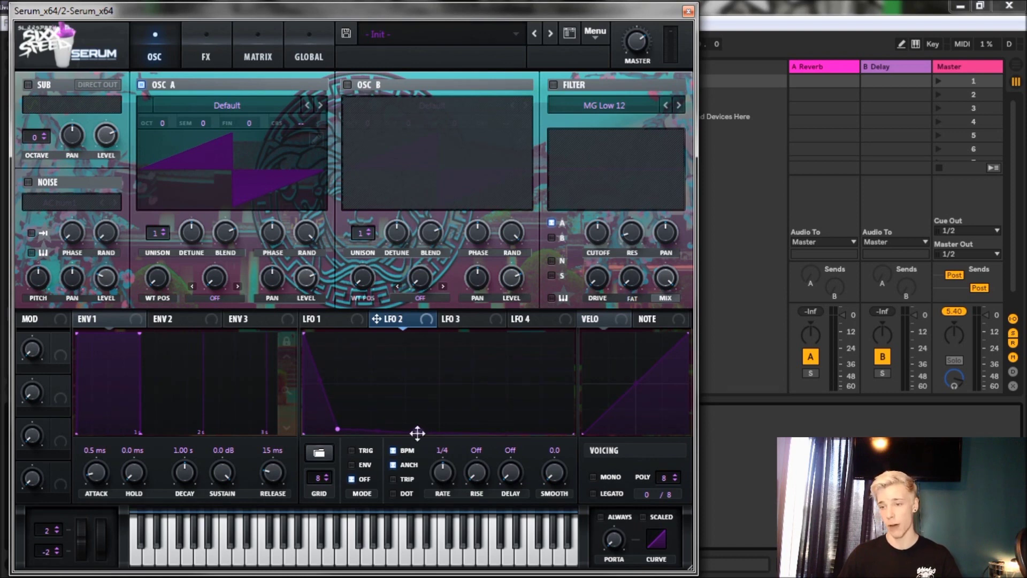
left_click_drag(418, 432, 473, 429)
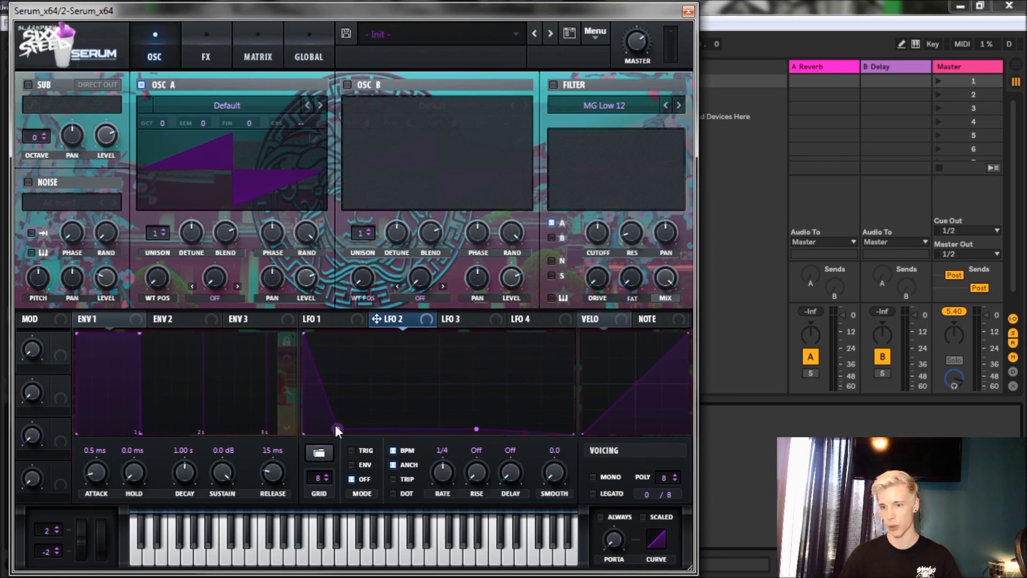
Add a sharp peak near the end of LFO 2 and set it to one-shot envelope mode
left_click_drag(510, 431, 517, 294)
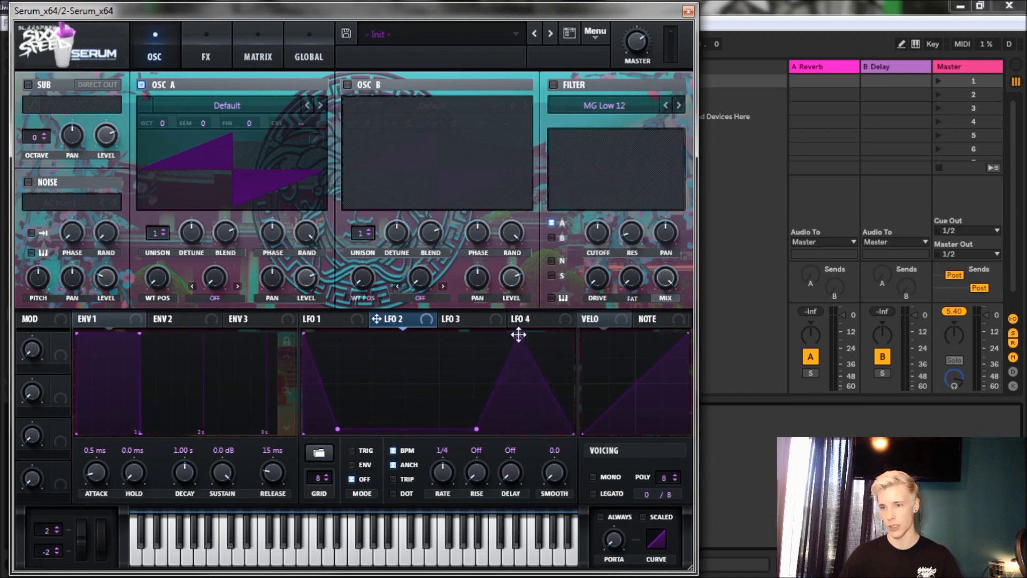
mouse_move(518, 333)
left_mouse_down()
mouse_move(524, 322)
mouse_move(520, 329)
left_mouse_up()
left_click_drag(537, 363, 508, 404)
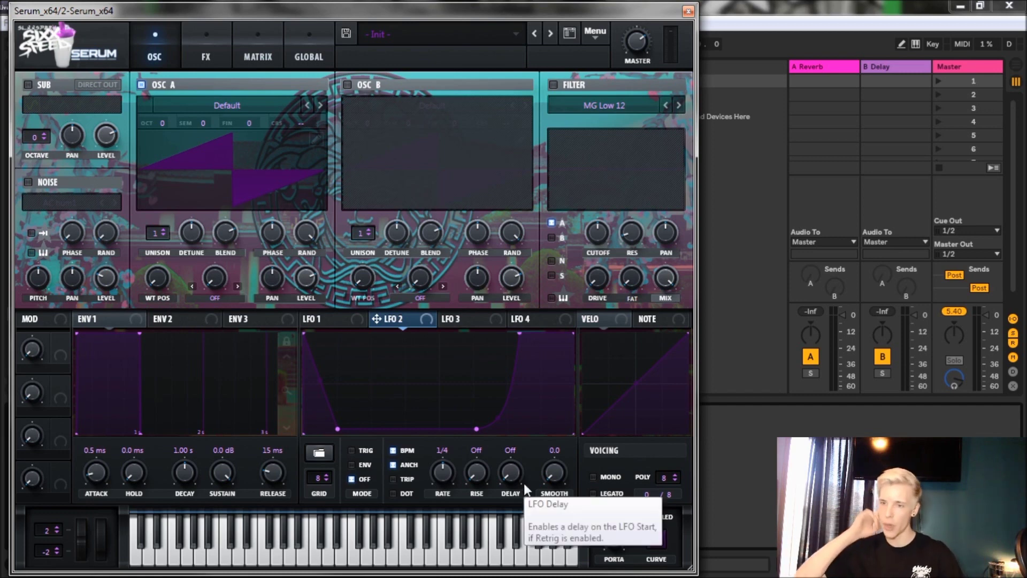
left_click(352, 465)
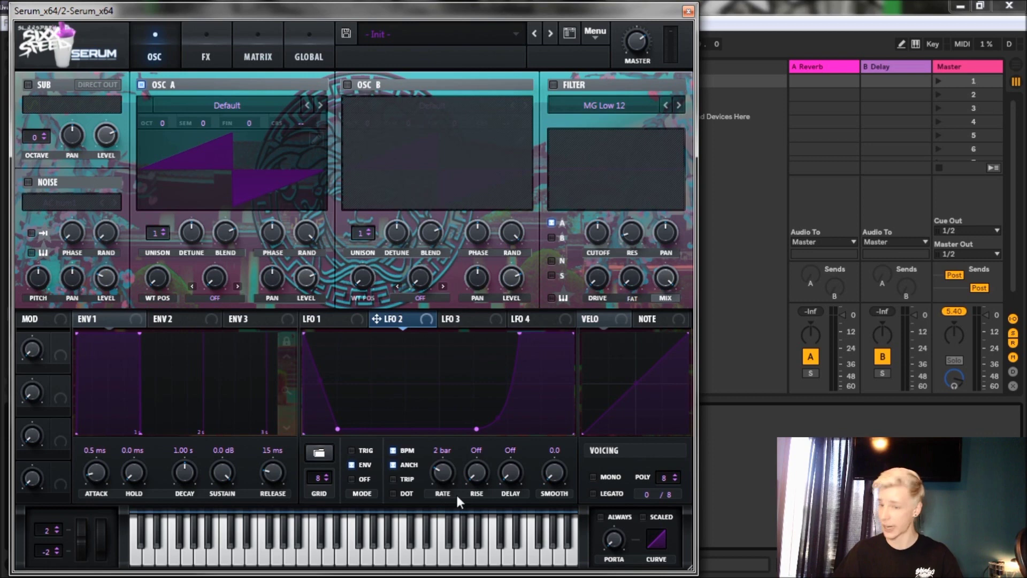
left_click(454, 319)
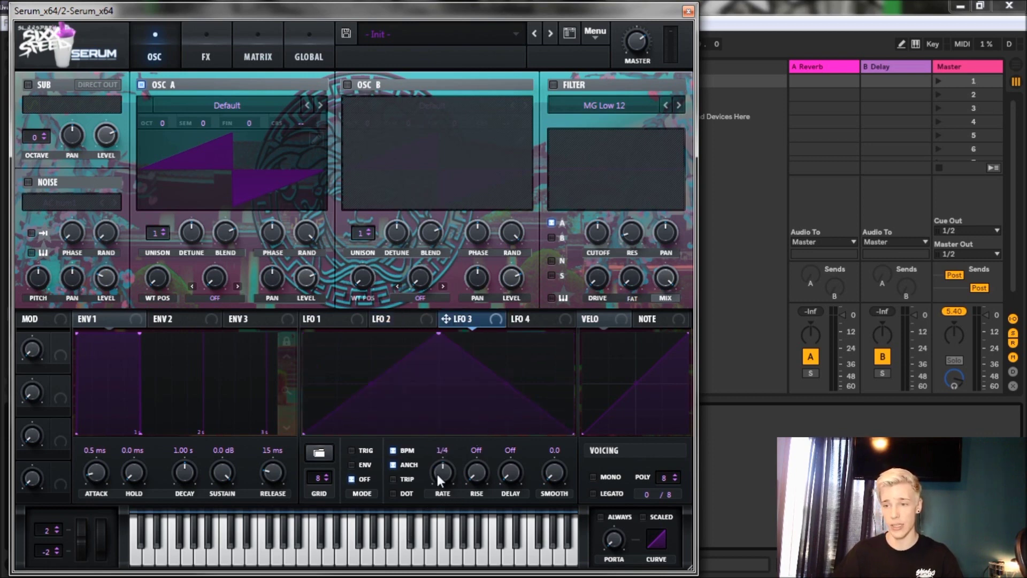
Set LFO 3's rate from 1/4 to 1/8 and switch the synth to mono voicing
left_click_drag(438, 470, 438, 485)
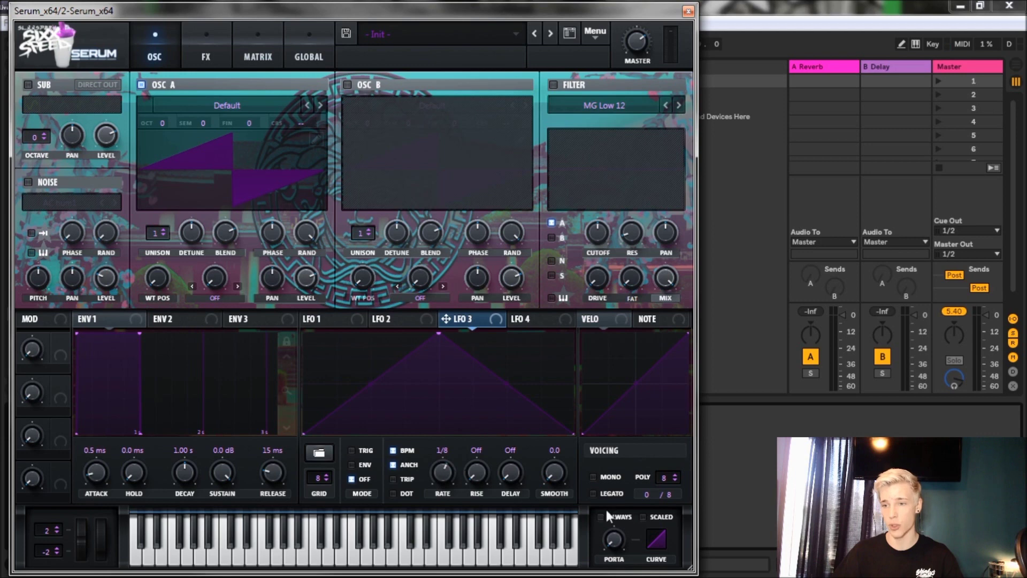
left_click(592, 476)
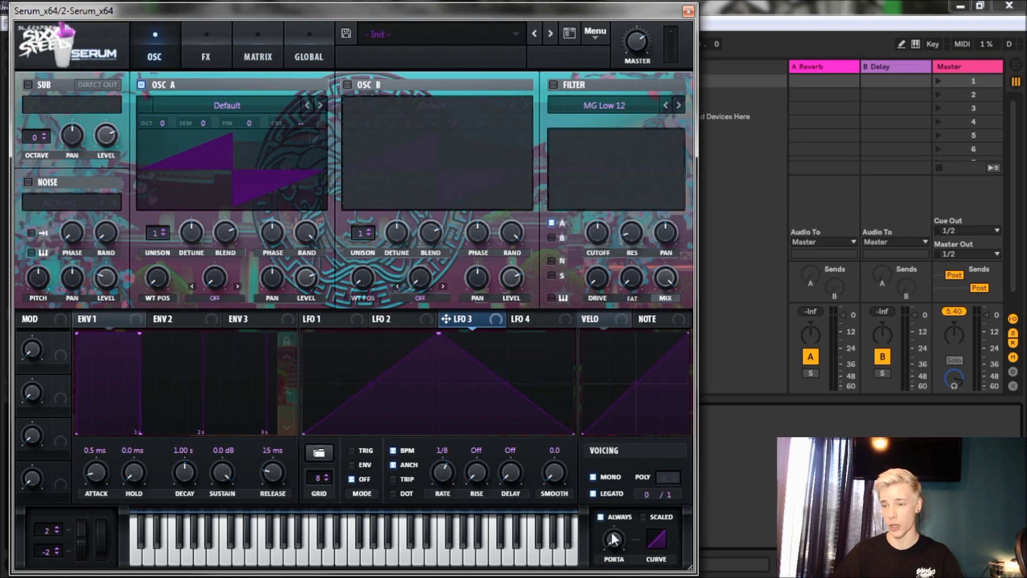
mouse_move(614, 540)
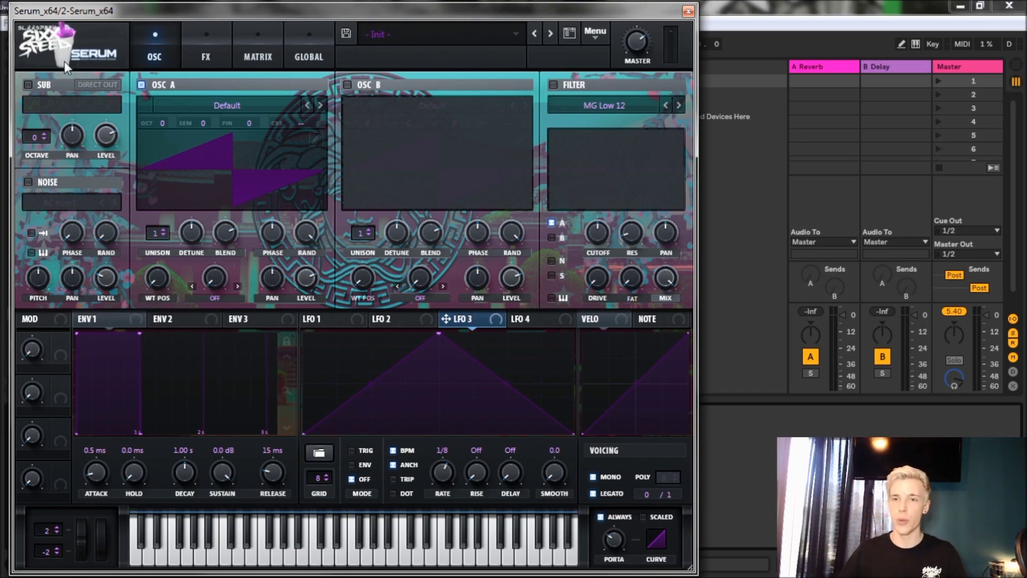
Enable the sub oscillator at a lower level, with LFO 1 modulating it at reduced depth
left_click(30, 83)
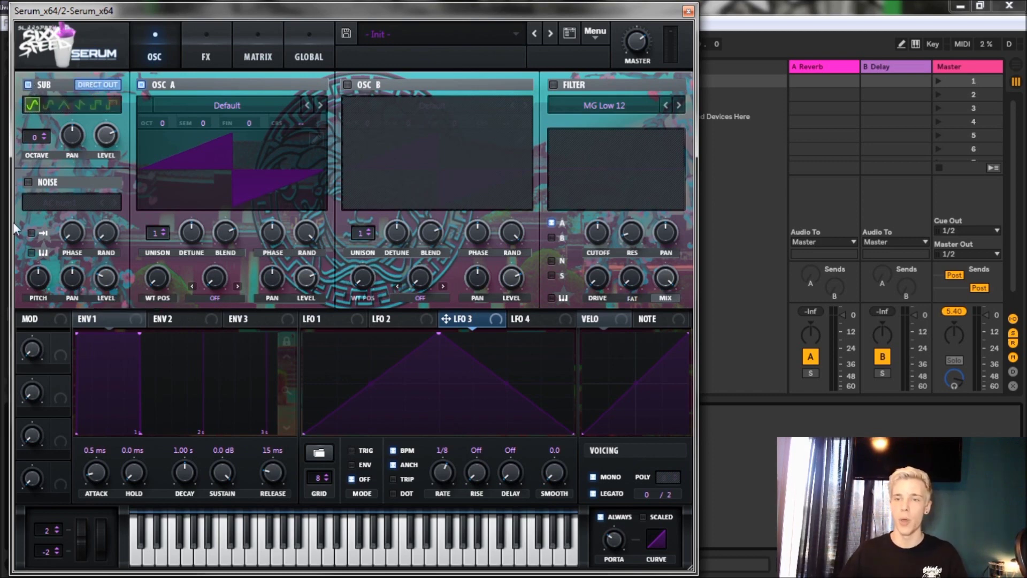
left_click_drag(112, 135, 120, 315)
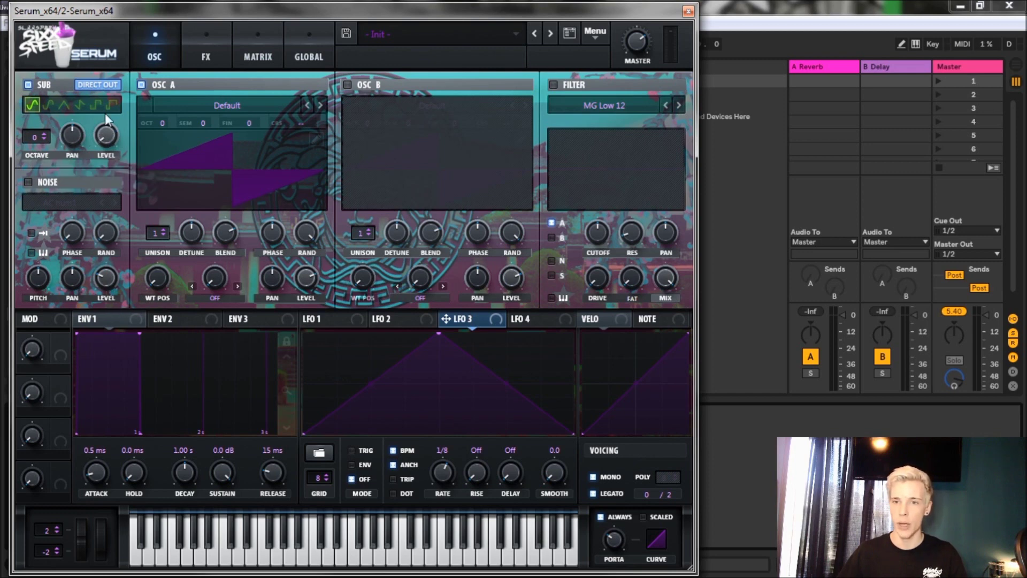
left_click(332, 319)
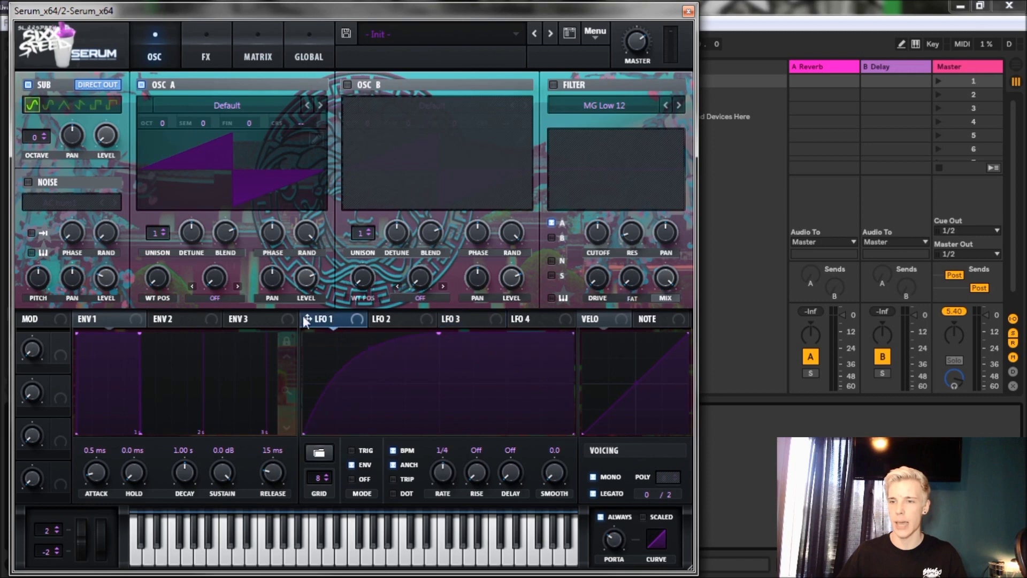
left_click_drag(326, 249, 106, 135)
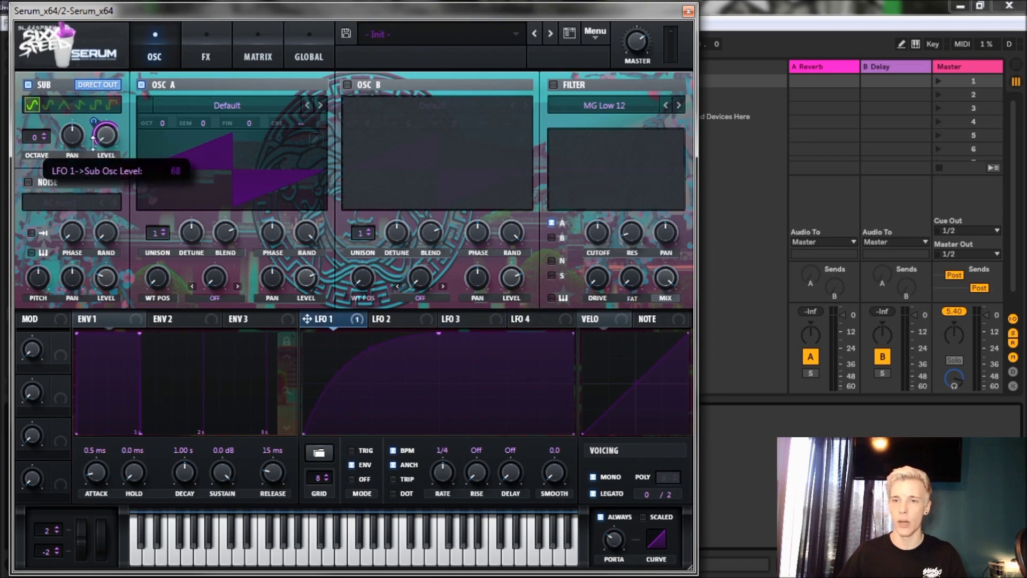
left_click_drag(93, 140, 83, 178)
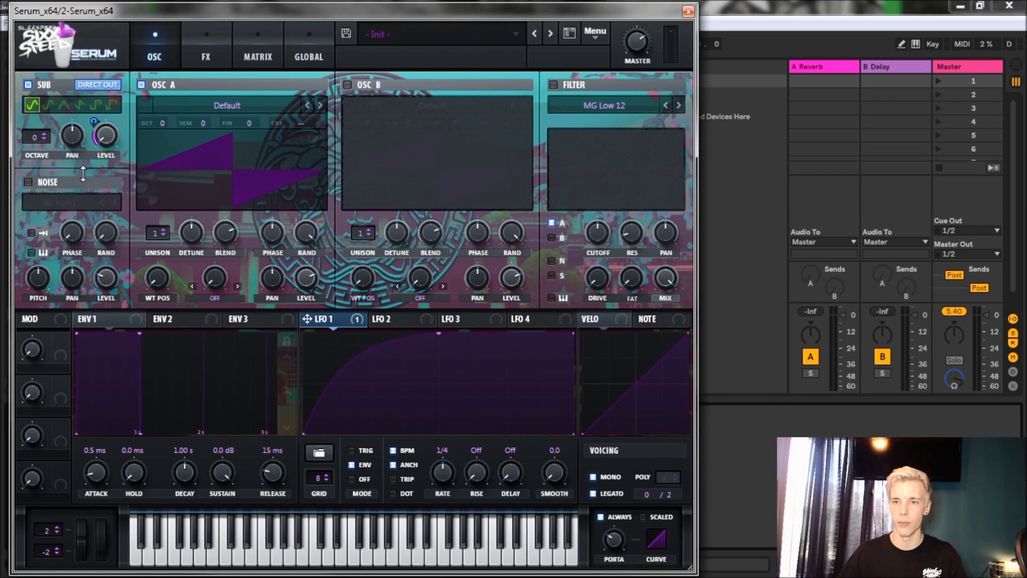
Enable noise with the Icon_snare rim sample, pitch 64%, level 11%, modulated by LFO 1
left_click(25, 182)
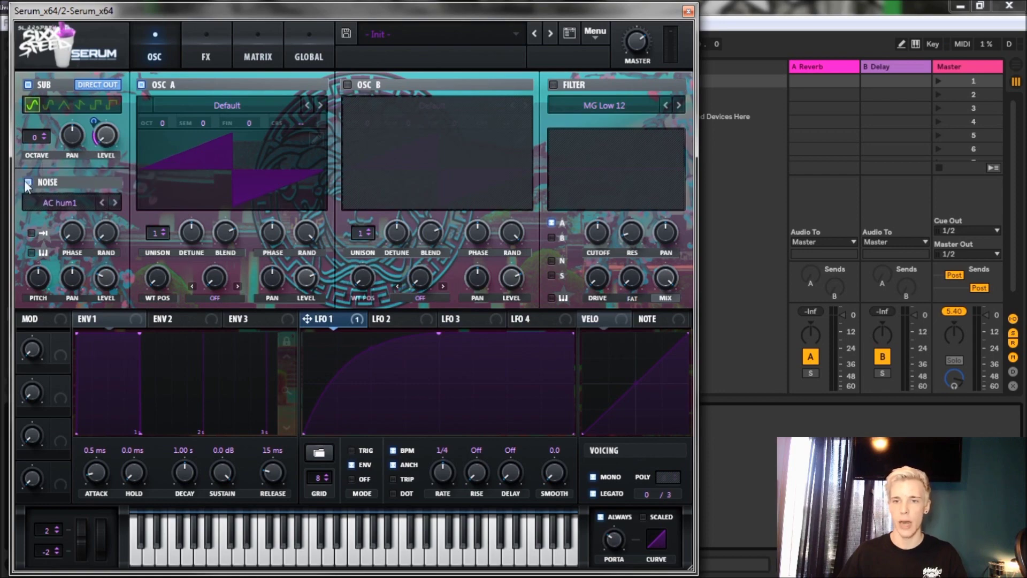
left_click(74, 206)
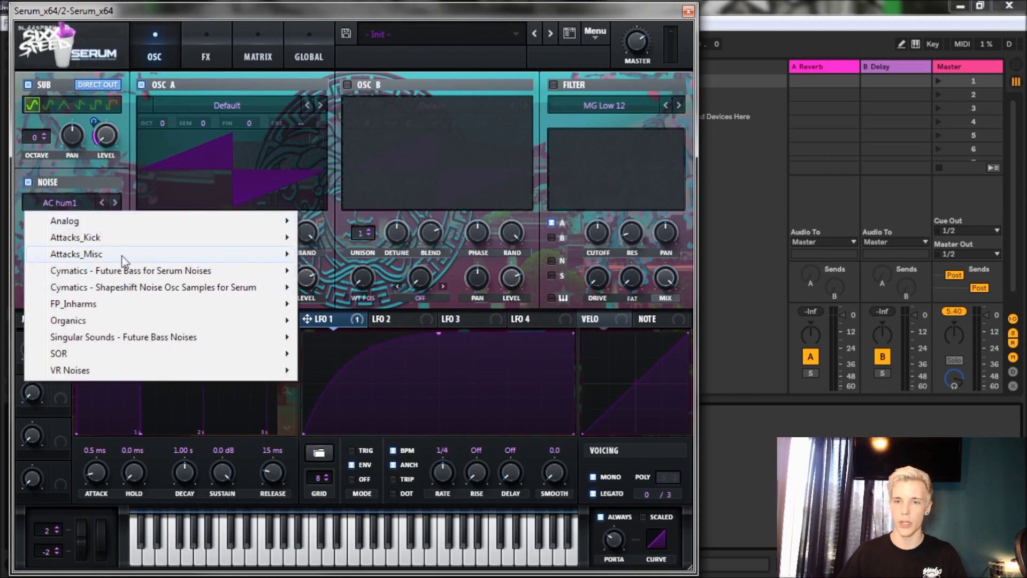
mouse_move(127, 260)
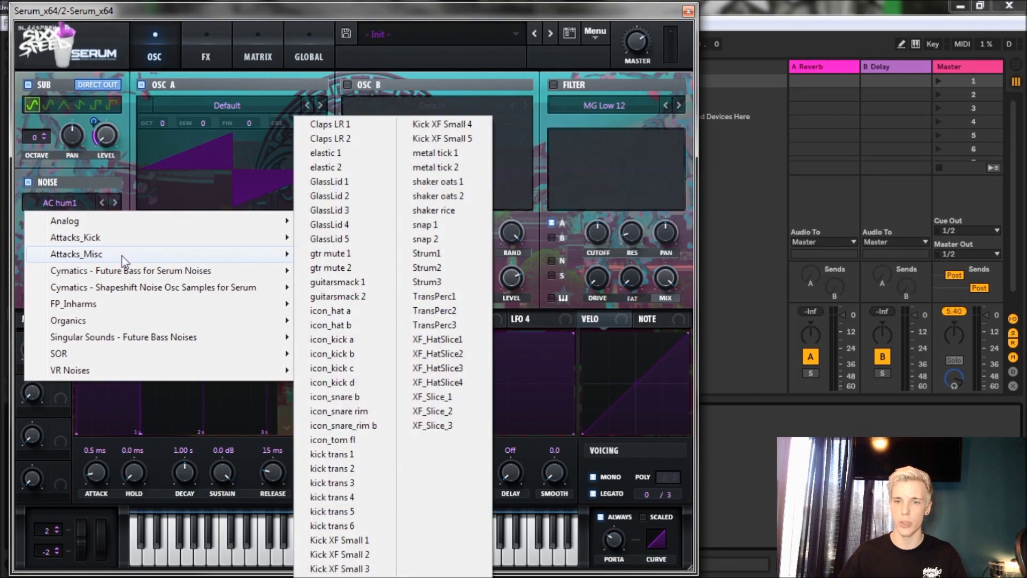
left_click(345, 413)
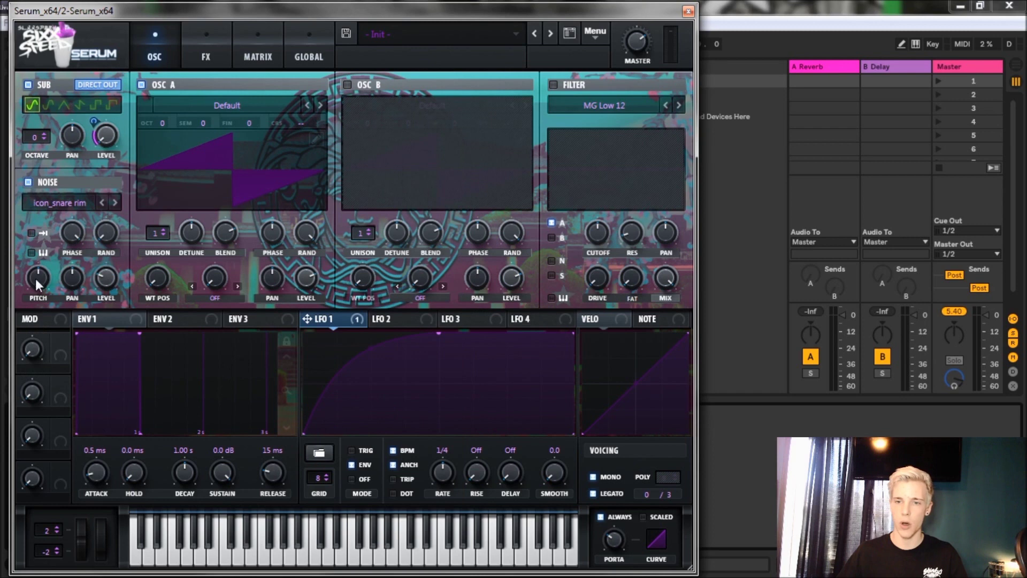
mouse_move(45, 276)
left_click_drag(45, 272, 48, 264)
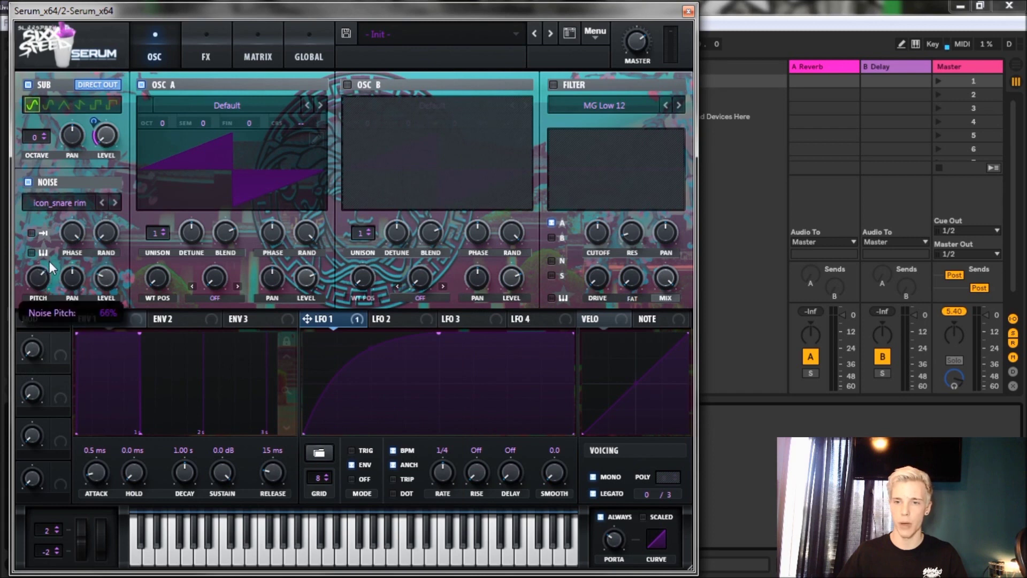
left_click_drag(102, 276, 111, 303)
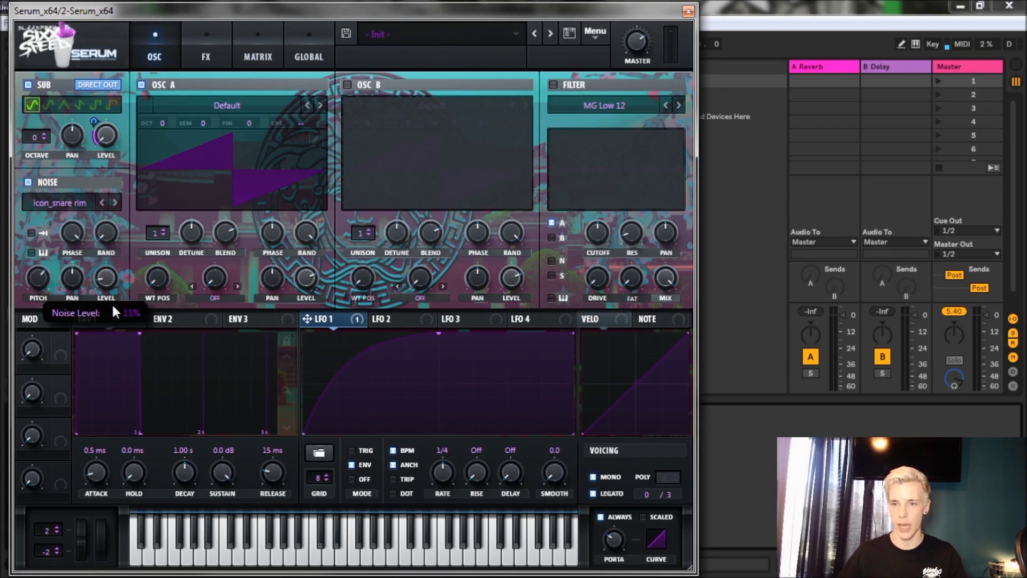
left_click_drag(308, 319, 94, 327)
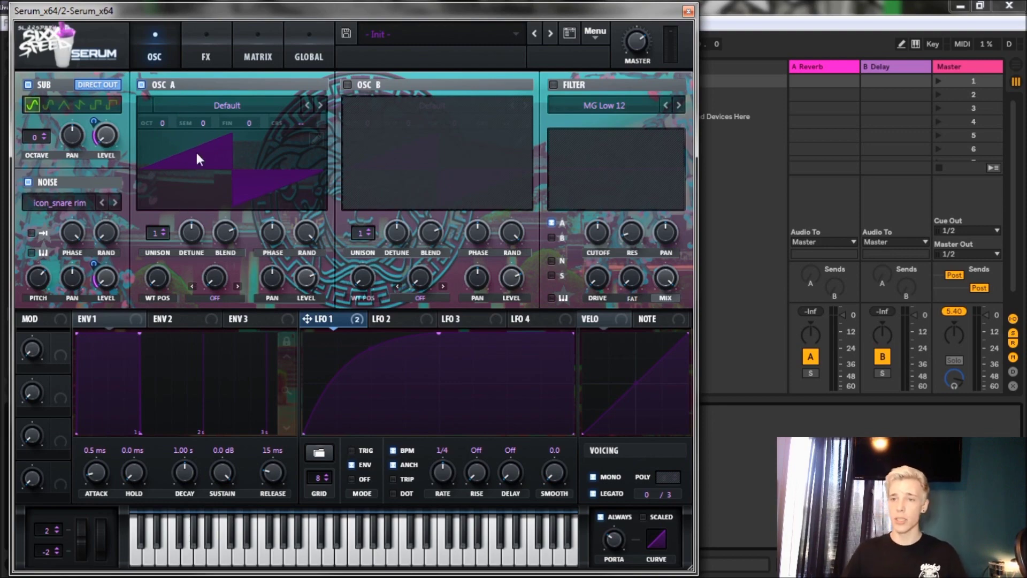
Load Debussy into oscillator A, one octave down, lower volume, with a slight FM from B warp
left_click(204, 110)
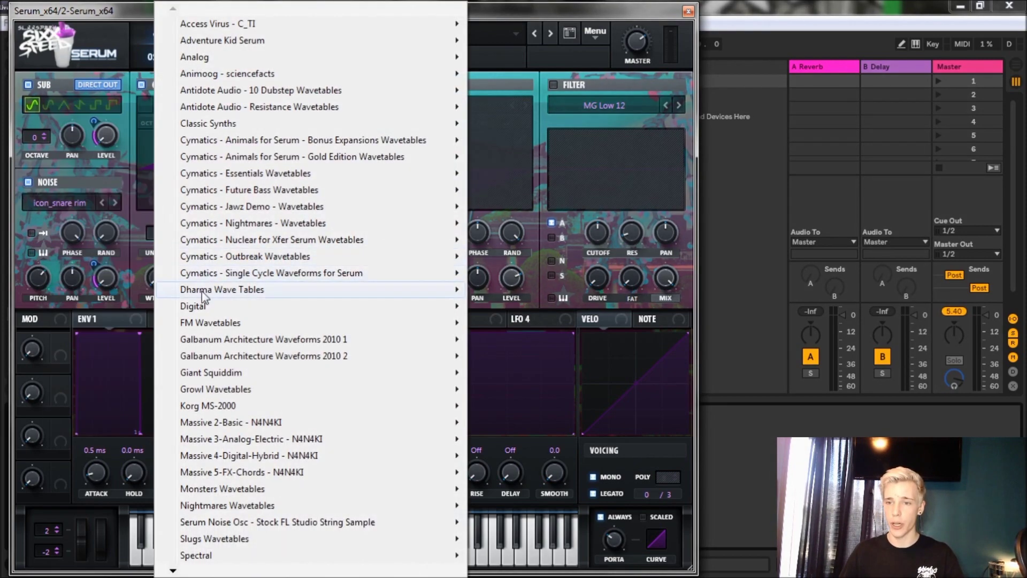
mouse_move(180, 312)
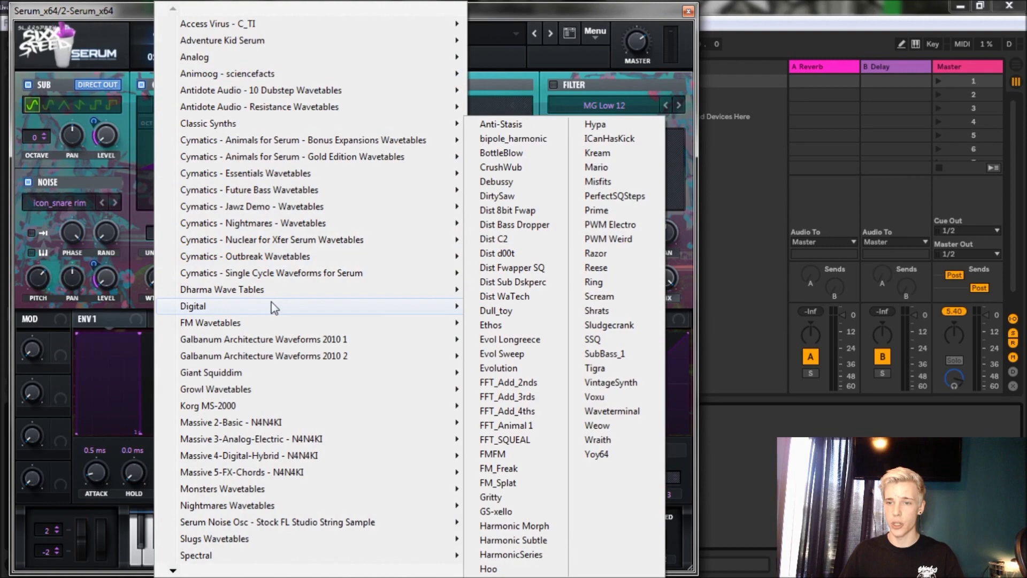
left_click(522, 185)
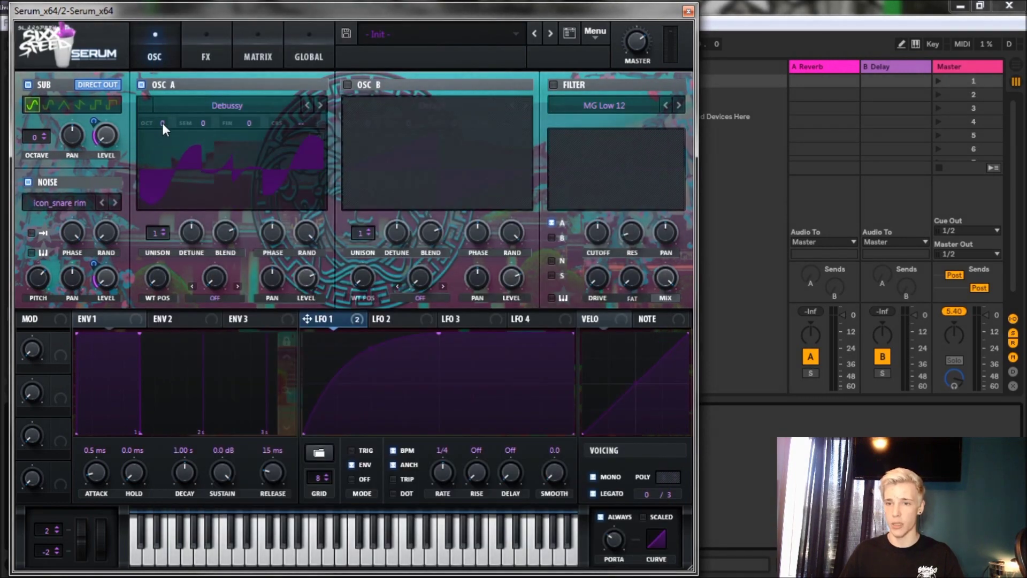
mouse_move(160, 126)
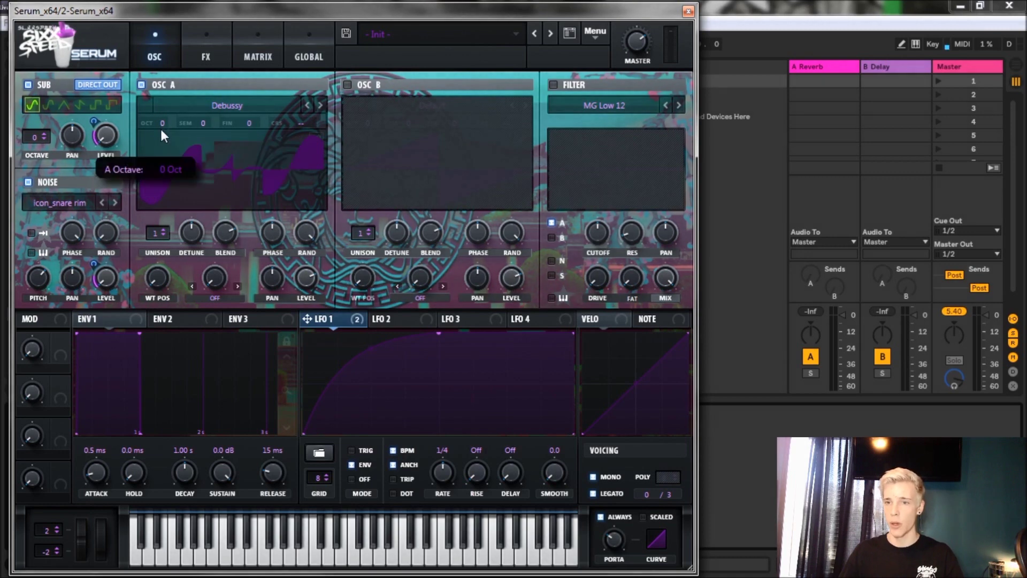
left_click_drag(160, 127, 164, 143)
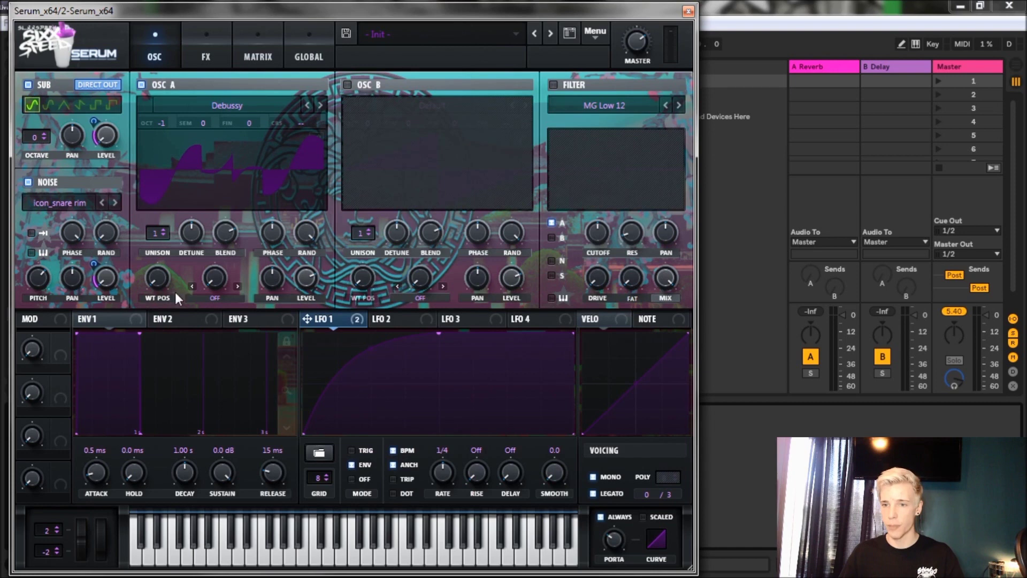
left_click_drag(310, 276, 304, 407)
left_click(205, 297)
left_click(236, 497)
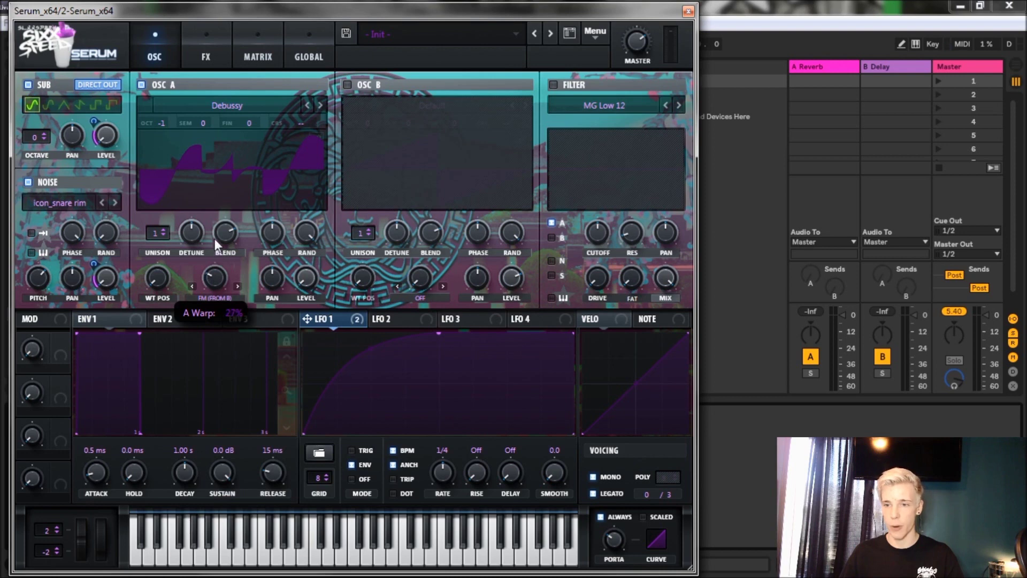
left_click_drag(214, 239, 213, 230)
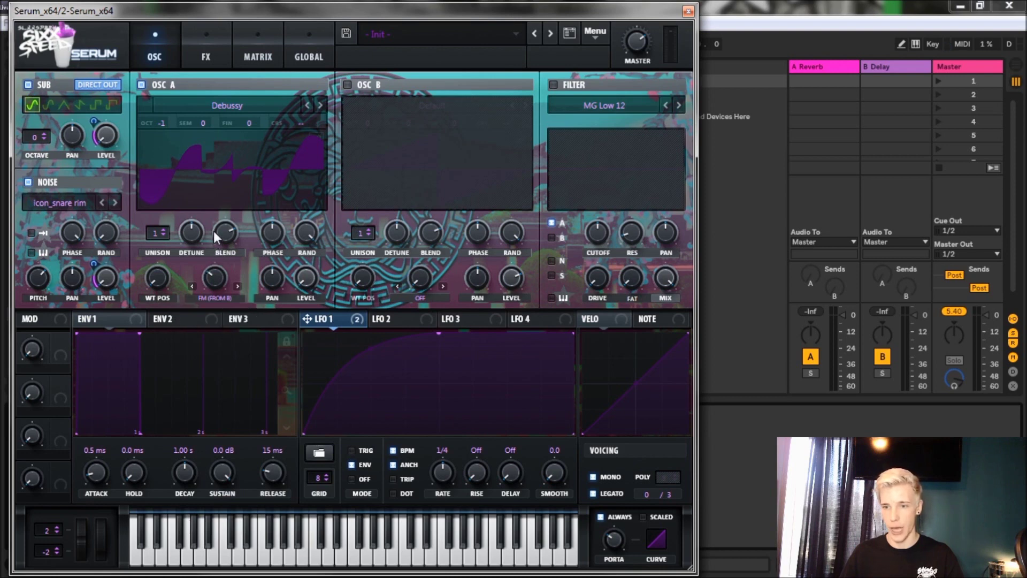
Route LFO 2 to oscillator A's FM amount and LFO 1 to its wavetable position and level
left_click(388, 323)
left_click_drag(381, 320, 185, 338)
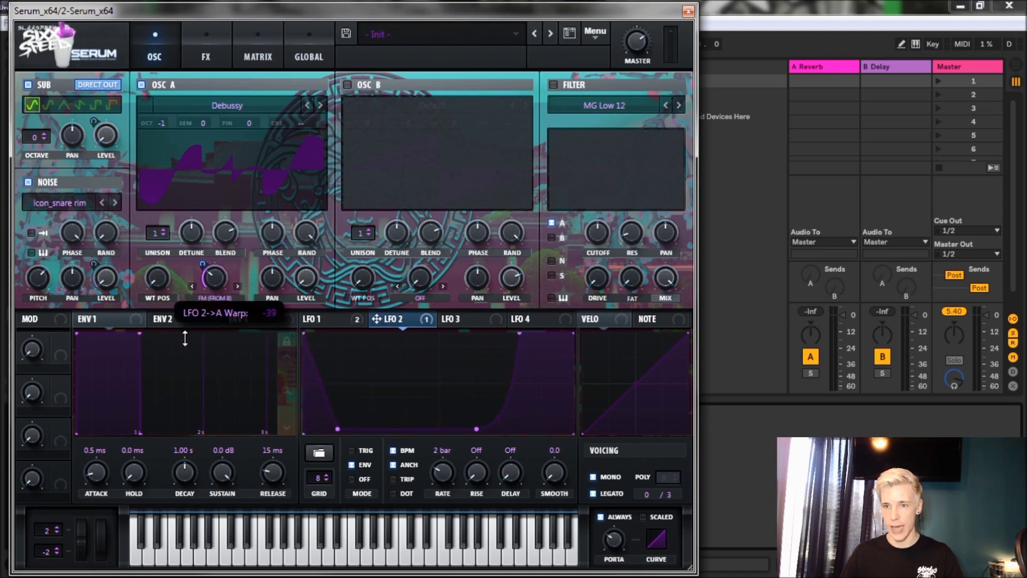
left_click(323, 323)
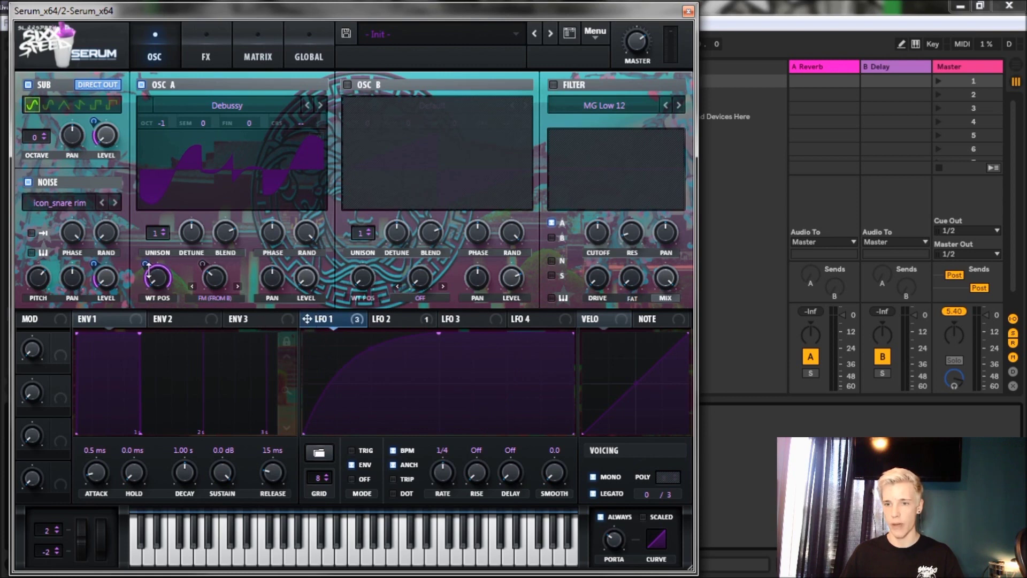
left_click_drag(148, 270, 148, 290)
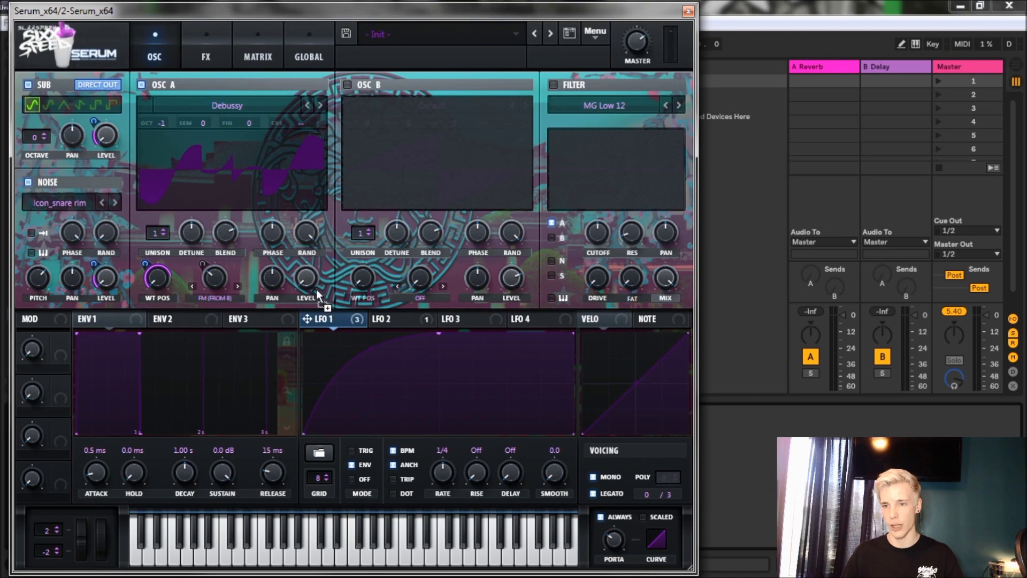
left_click_drag(300, 277, 301, 277)
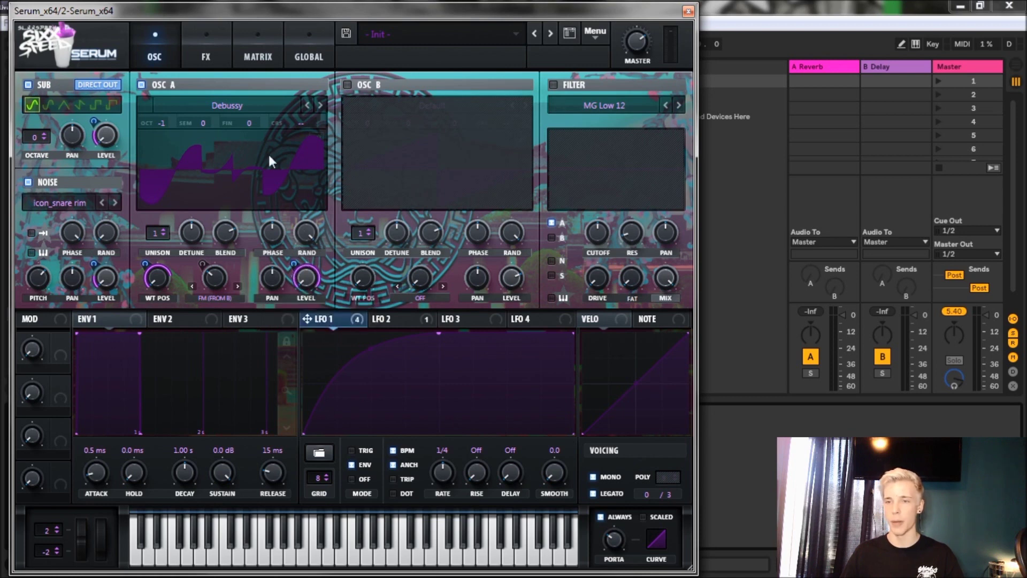
Route LFO 3 to oscillator A's coarse pitch and set its modulation depth
left_click(466, 318)
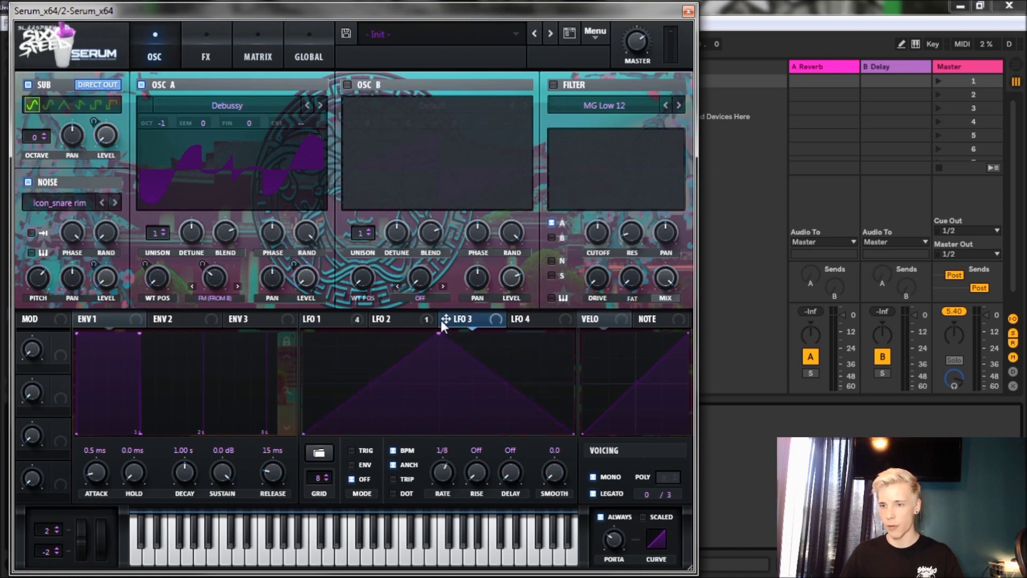
left_click_drag(445, 320, 352, 111)
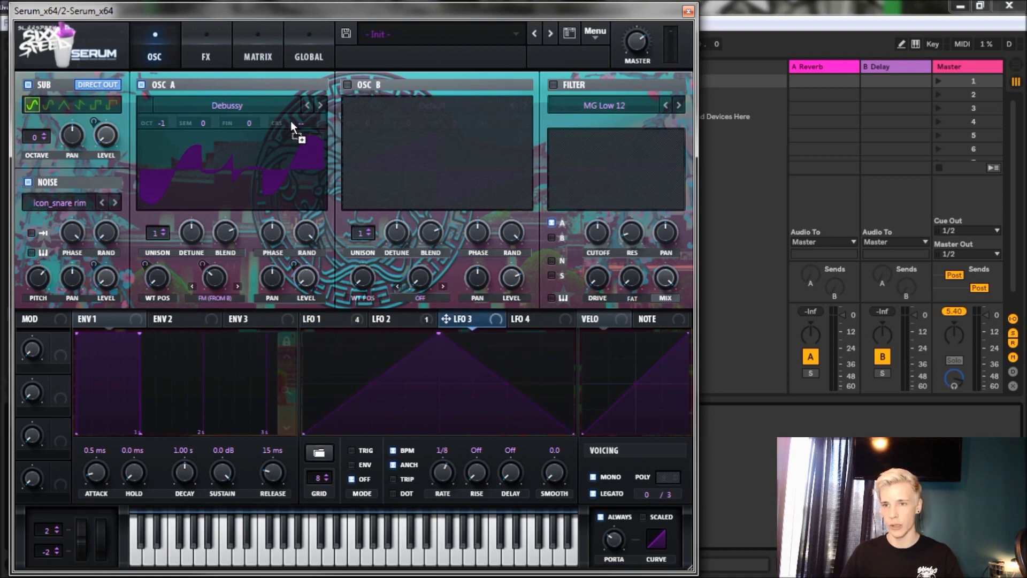
left_click_drag(308, 124, 314, 127)
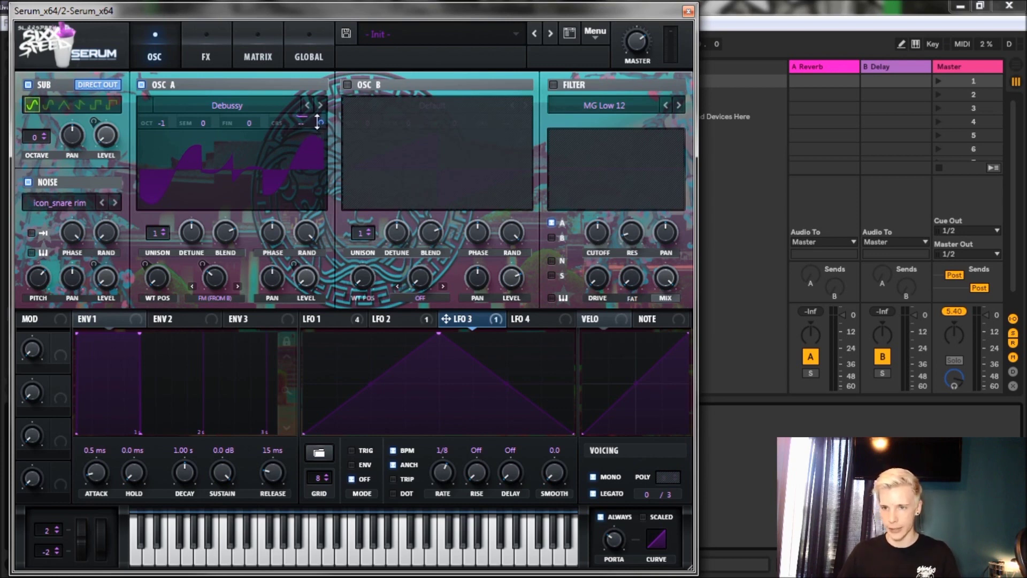
left_click_drag(321, 125, 317, 153)
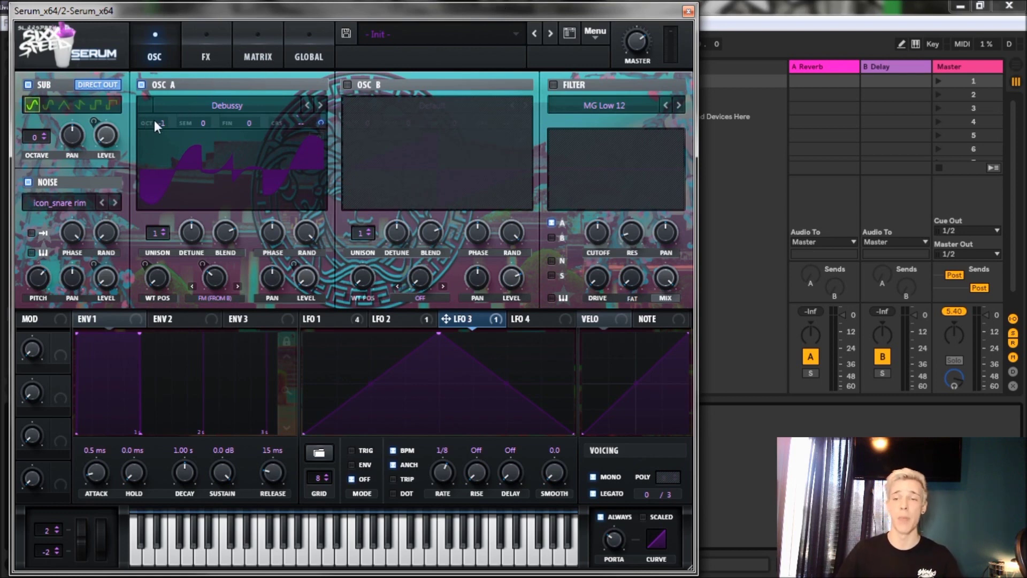
In the matrix, make Macro 2 the aux source of the LFO 3 → A coarse pitch row, then sweep Macro 2
left_click(265, 59)
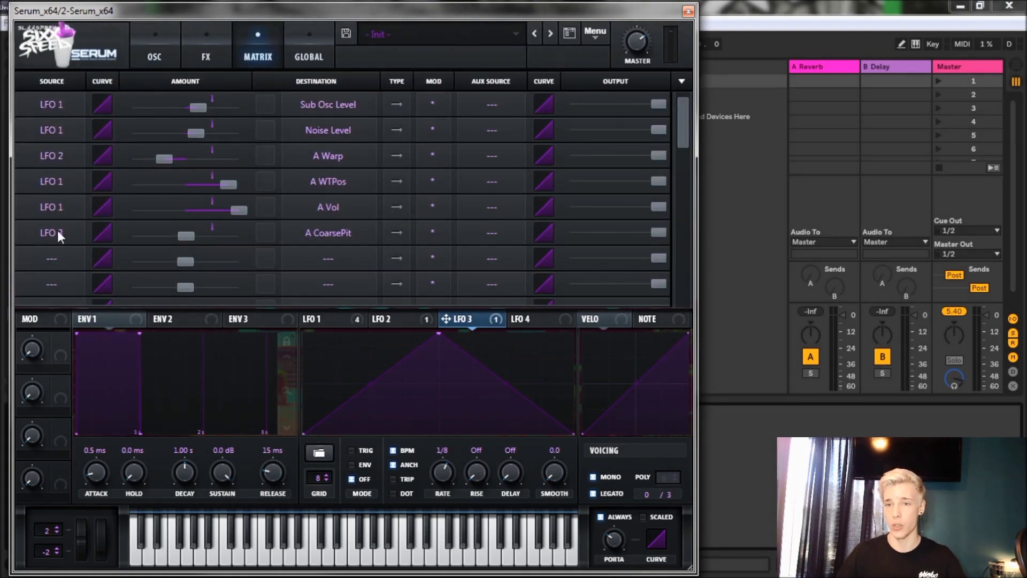
scroll(43, 236, "down", 1)
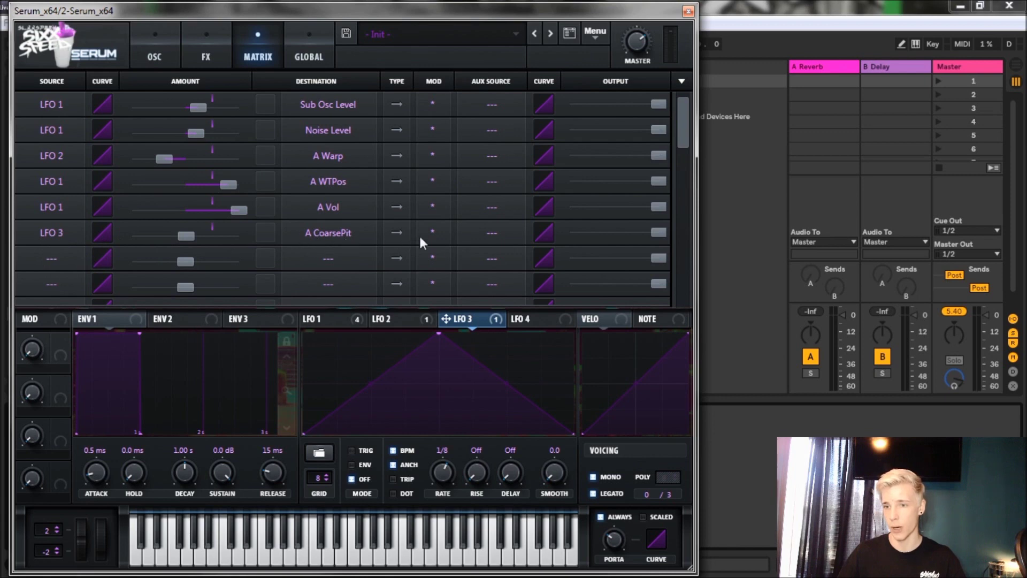
left_click(499, 232)
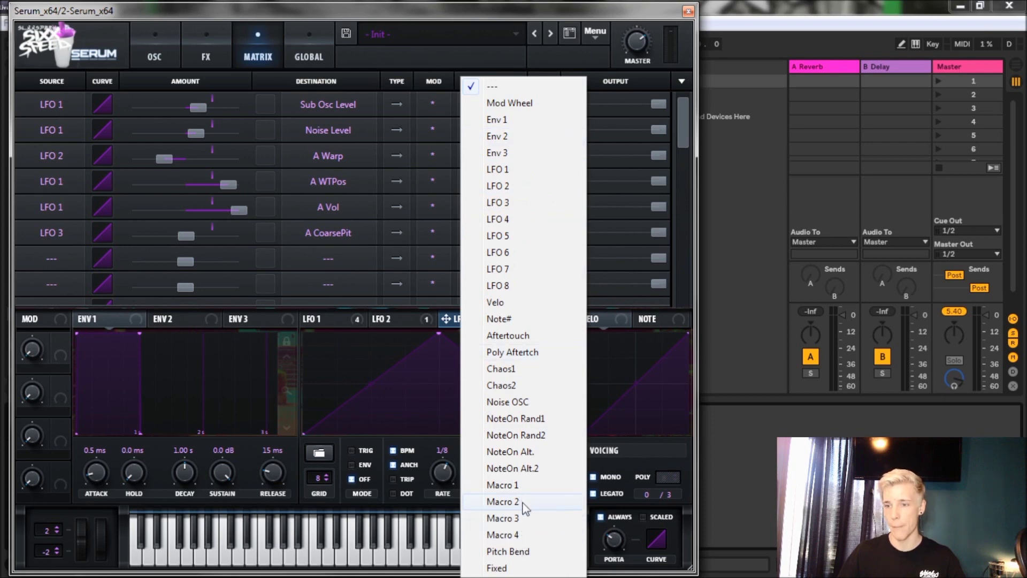
left_click(503, 501)
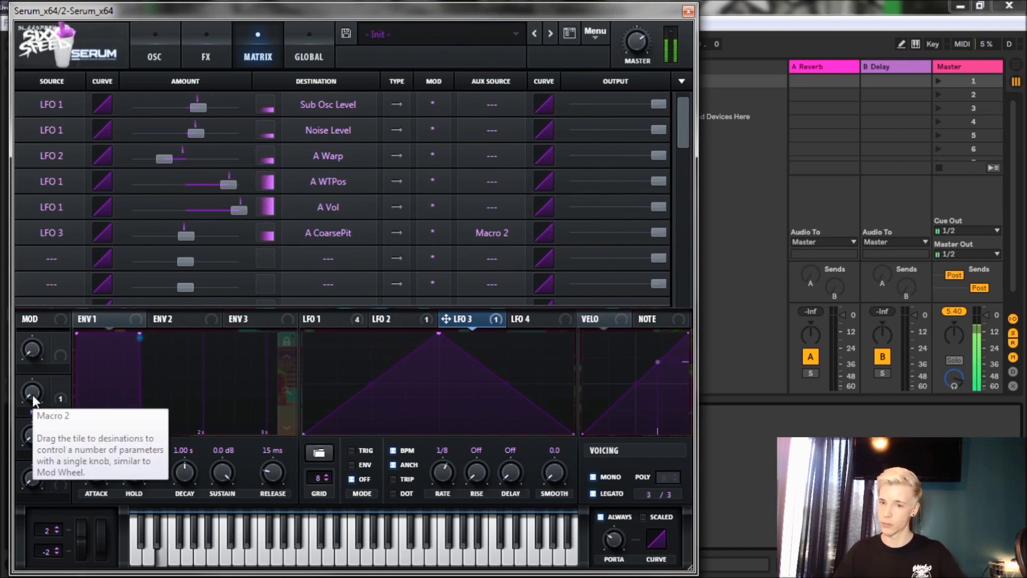
left_click_drag(33, 396, 70, 194)
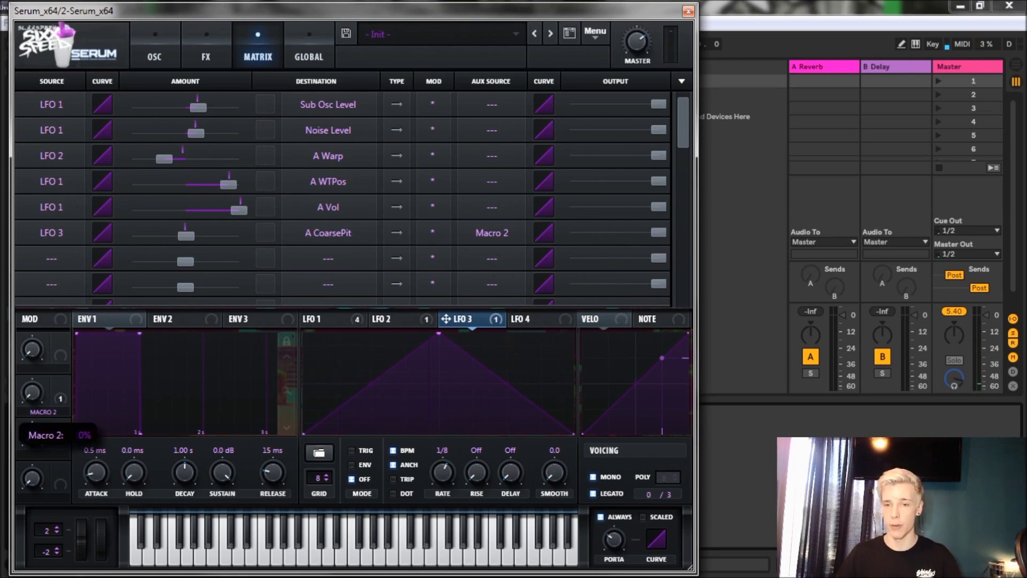
Assign Macro 1 to oscillator A's FM from B amount and fine-tune its depth
left_click(158, 51)
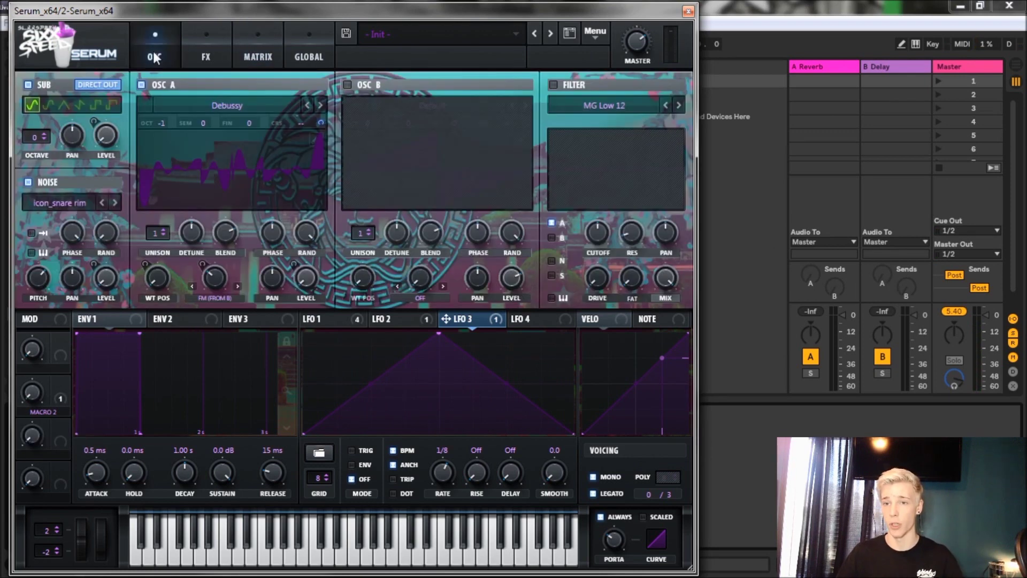
mouse_move(361, 315)
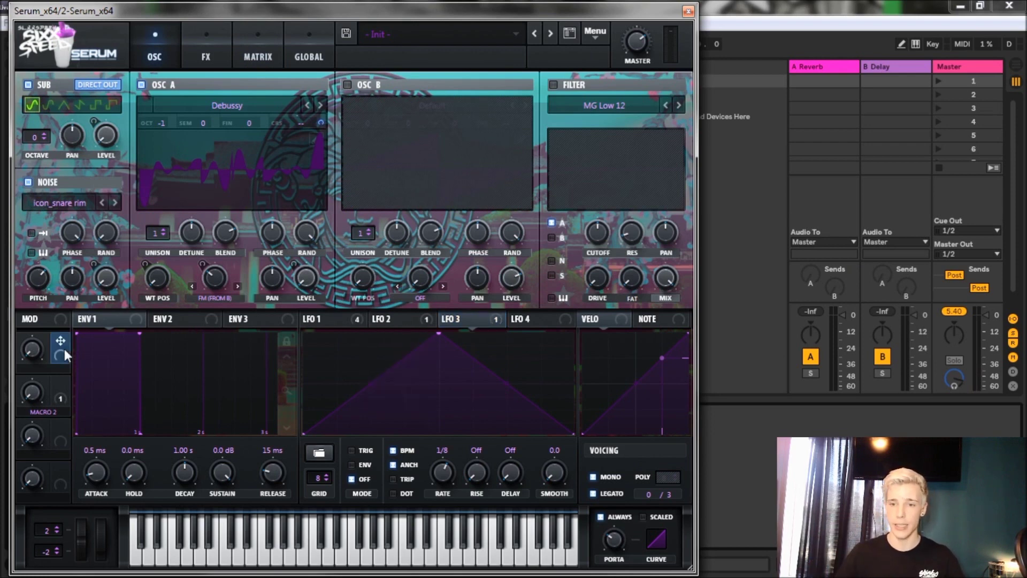
left_click_drag(59, 340, 135, 318)
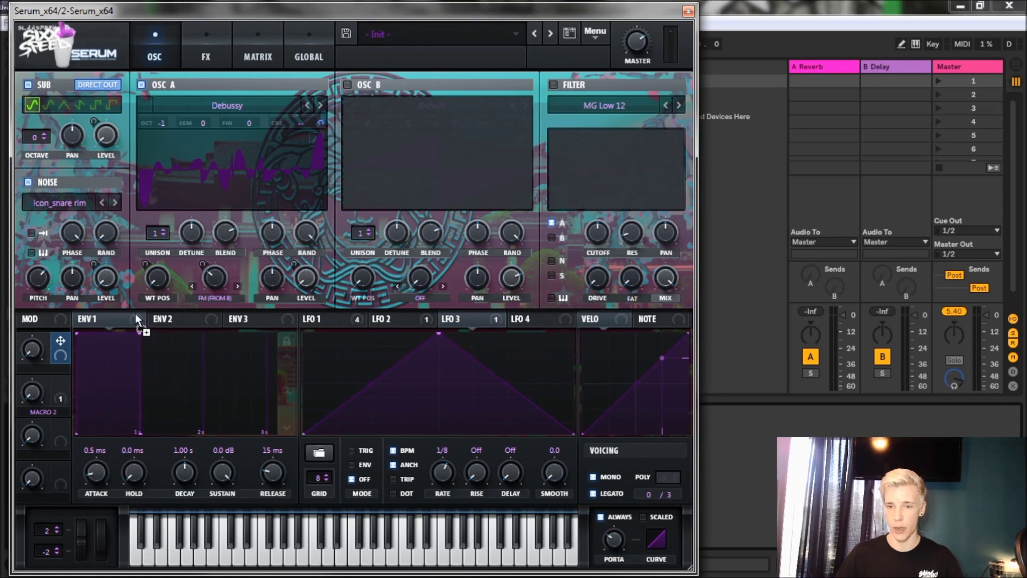
left_click_drag(204, 268, 194, 300)
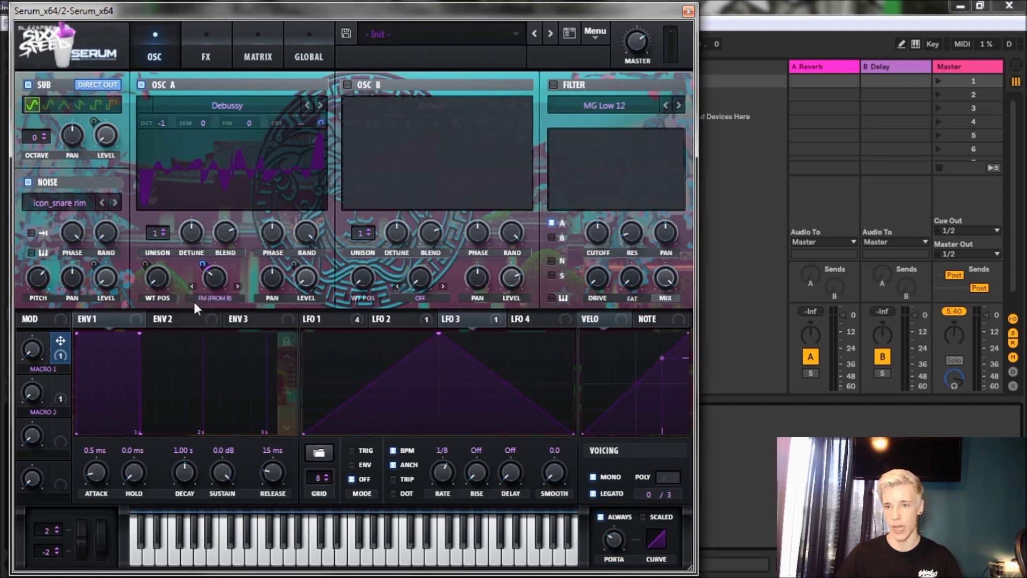
left_click_drag(205, 265, 204, 264)
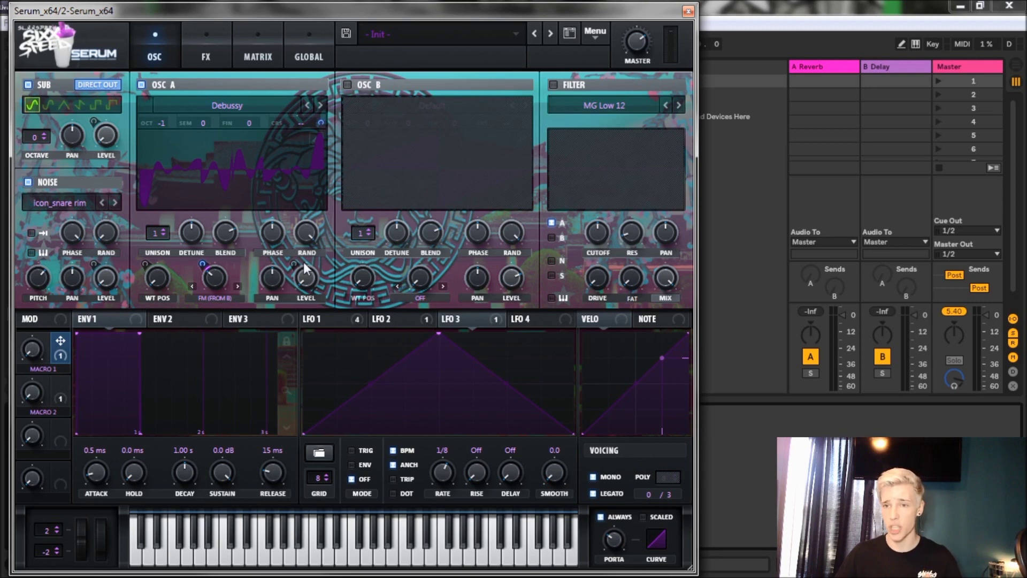
Turn on oscillator B one octave up and enable the filter with the Reverb type
left_click(348, 85)
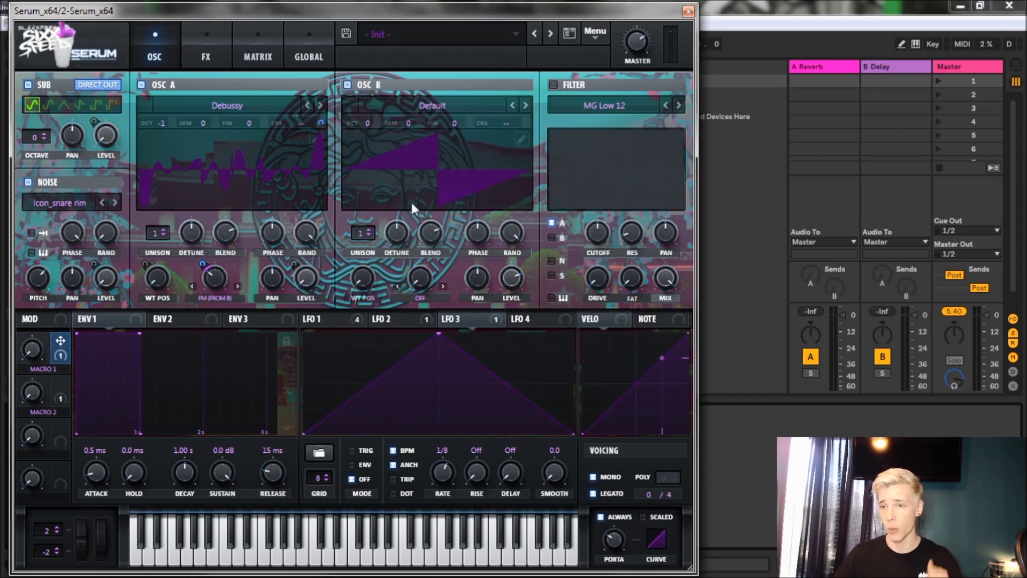
left_click_drag(368, 127, 373, 109)
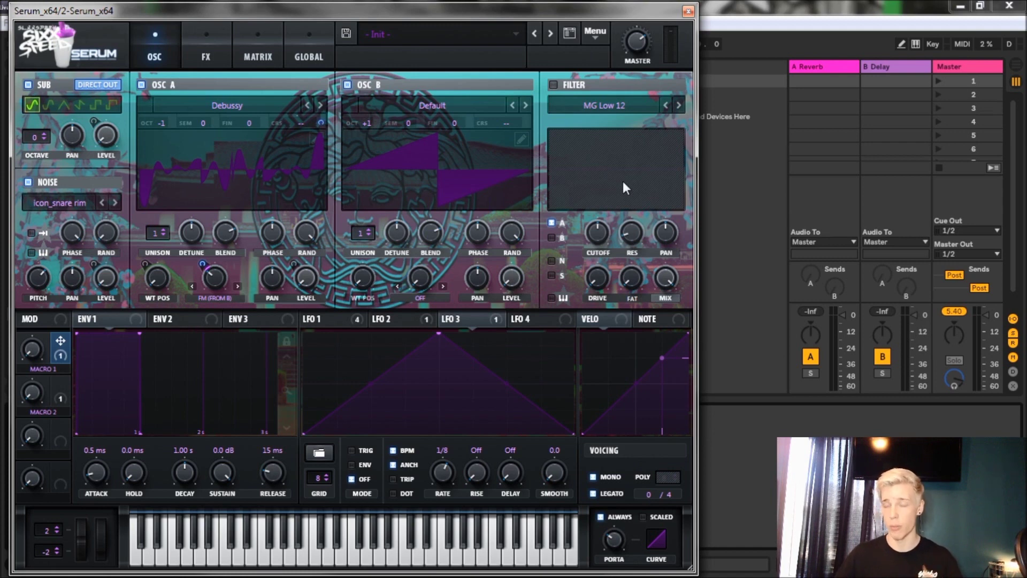
left_click(553, 87)
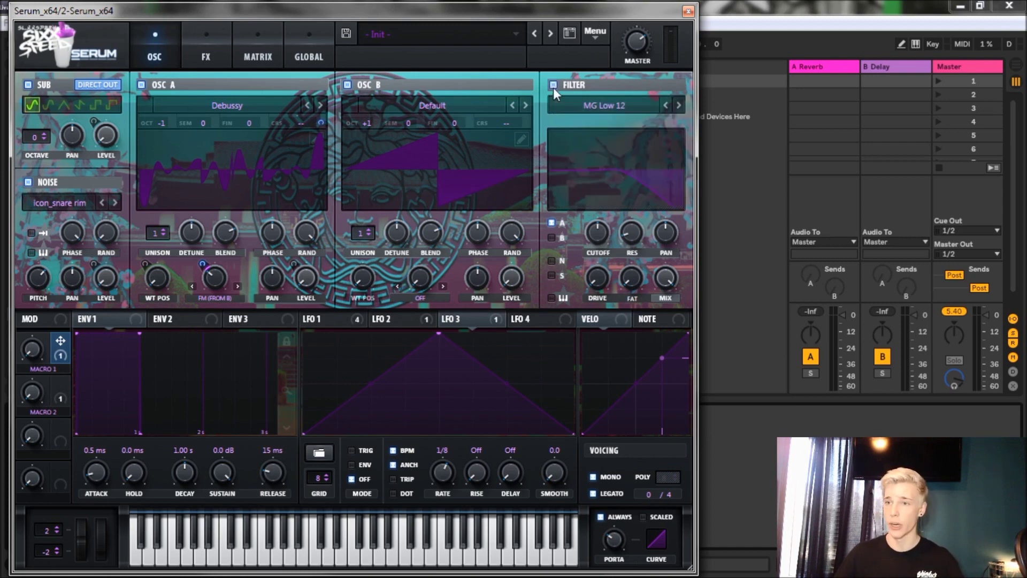
left_click(589, 102)
mouse_move(598, 178)
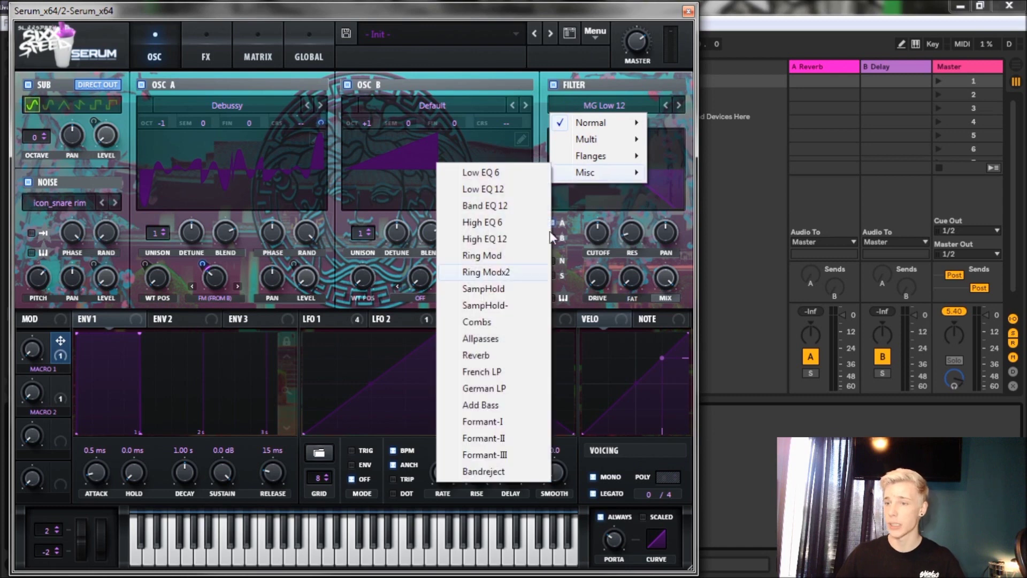
left_click(471, 355)
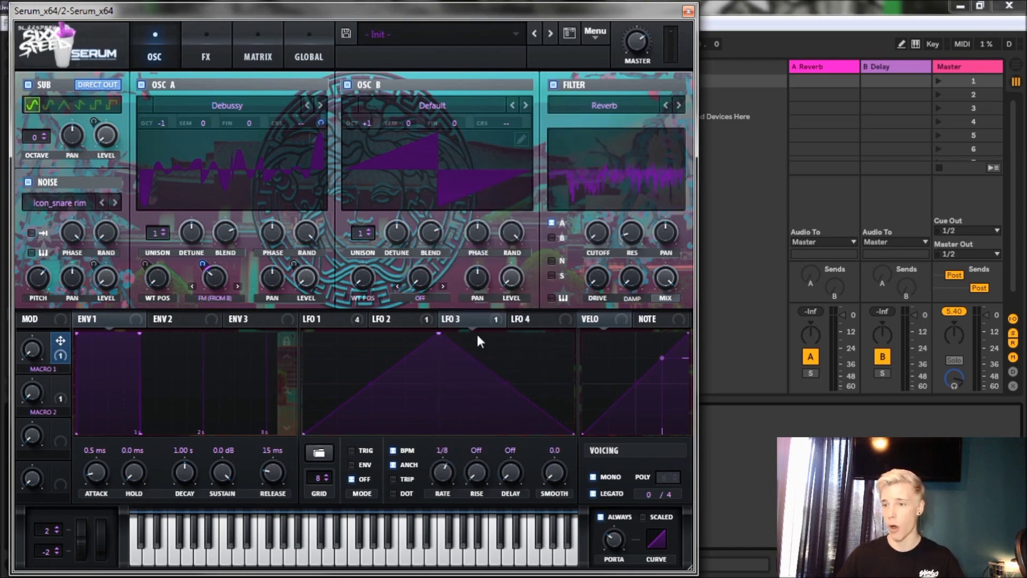
Route LFO 2 to the filter cutoff and set its modulation amount
left_click(369, 323)
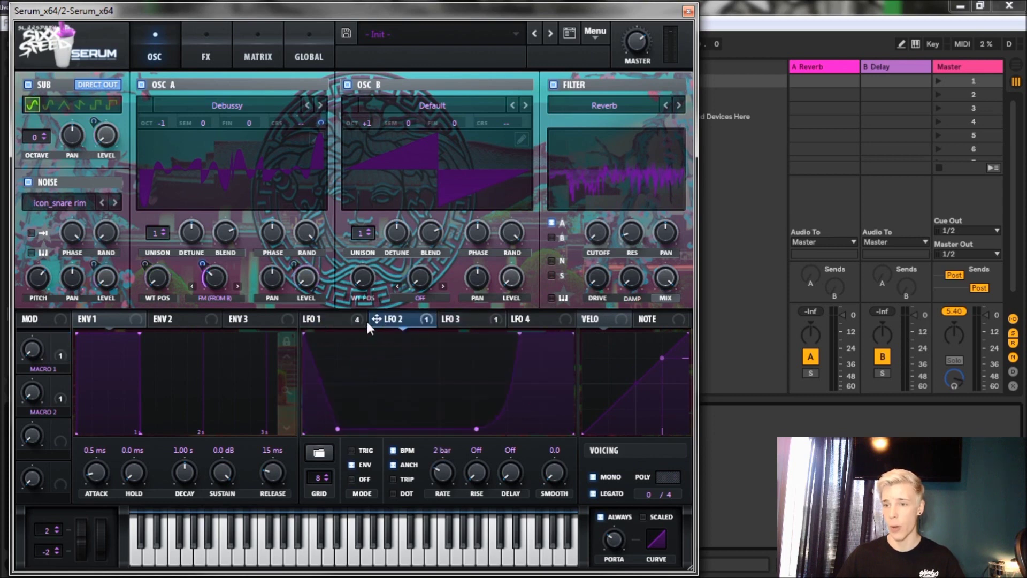
left_click_drag(374, 319, 595, 238)
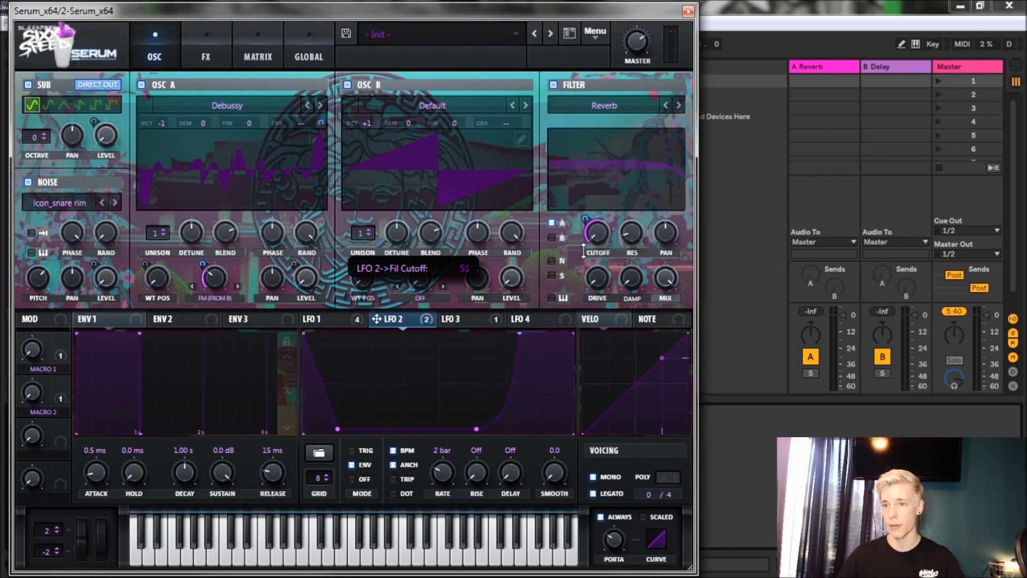
left_click_drag(585, 250, 585, 252)
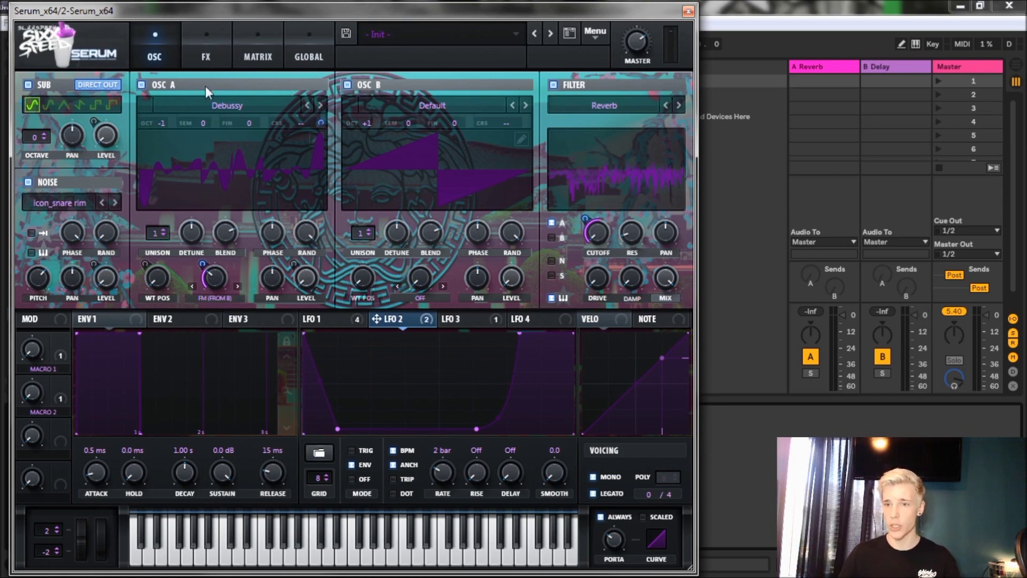
left_click(221, 58)
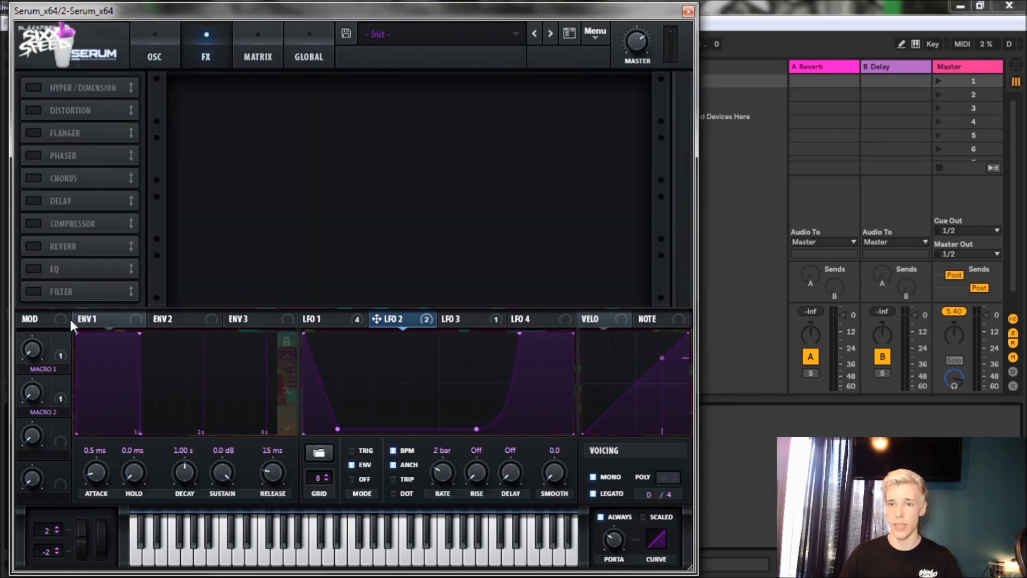
Put Compressor then EQ atop the rack, enabling a multiband compressor with raised gain and the EQ
left_click_drag(83, 221, 92, 82)
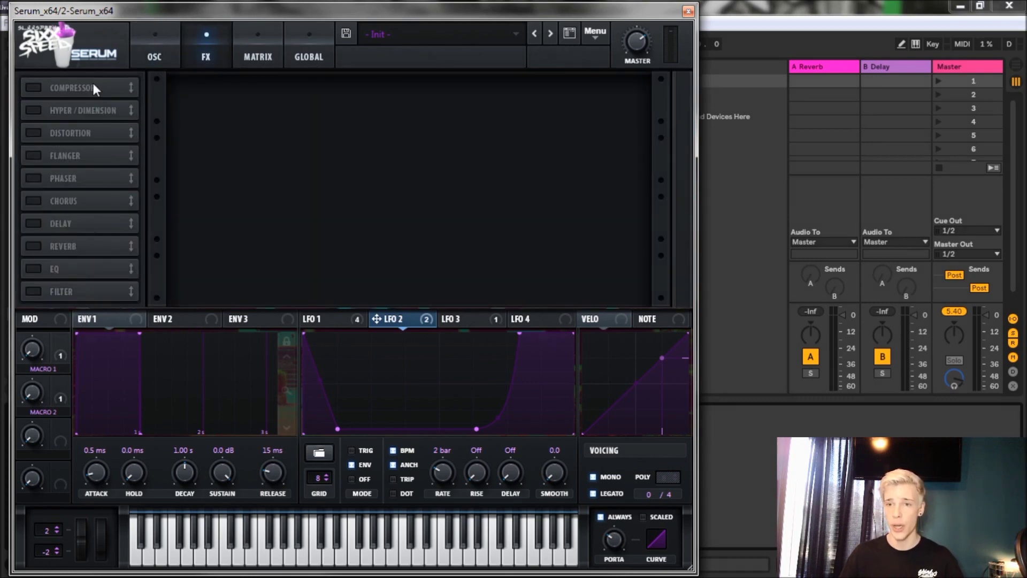
left_click_drag(66, 265, 97, 112)
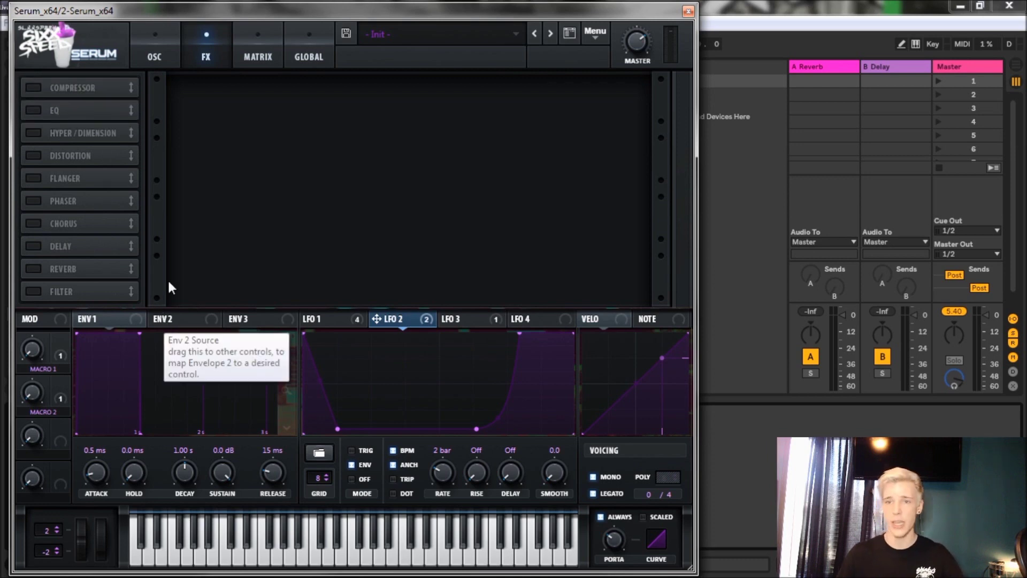
left_click(33, 87)
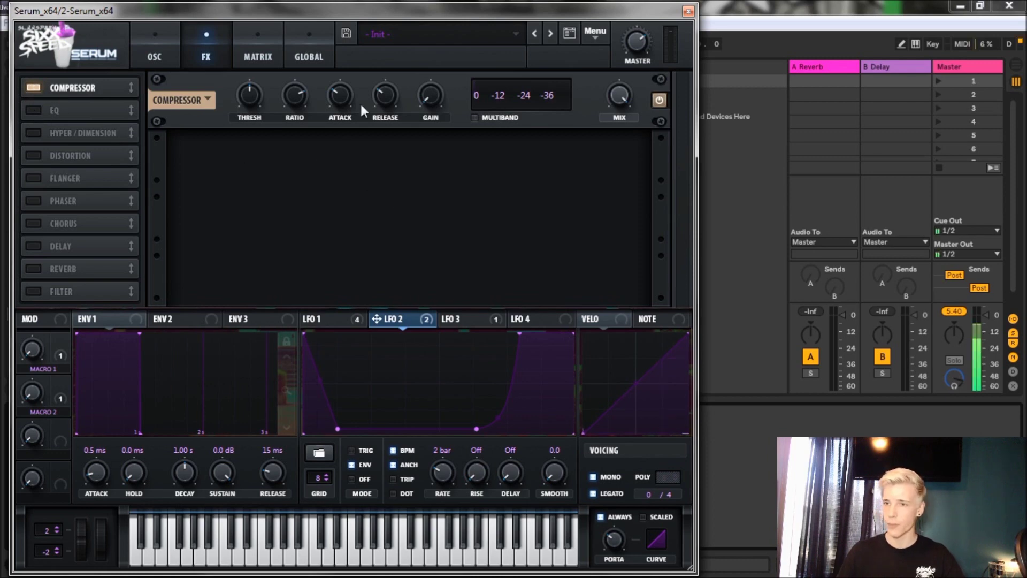
left_click(474, 117)
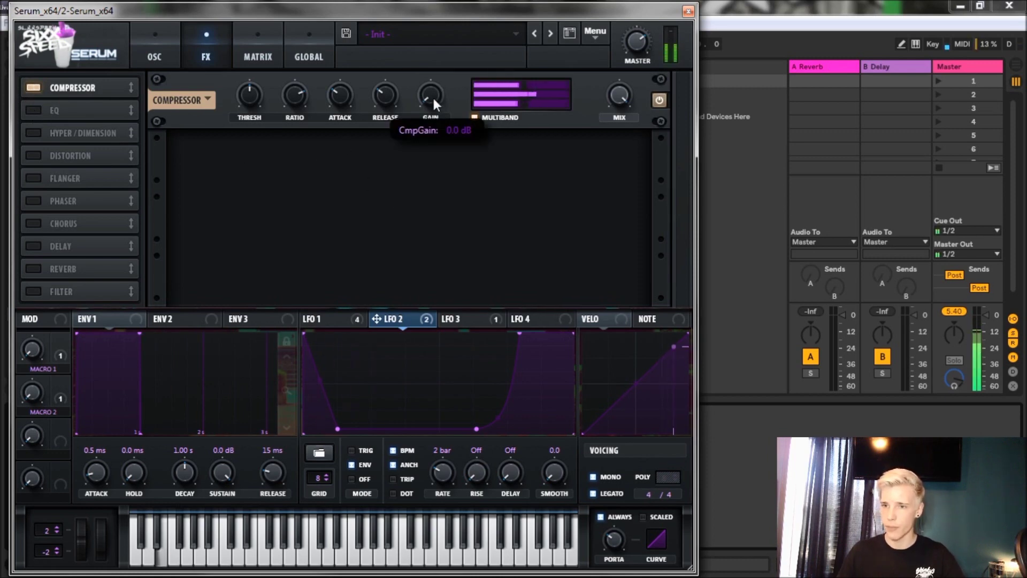
left_click_drag(433, 95, 440, 53)
mouse_move(641, 43)
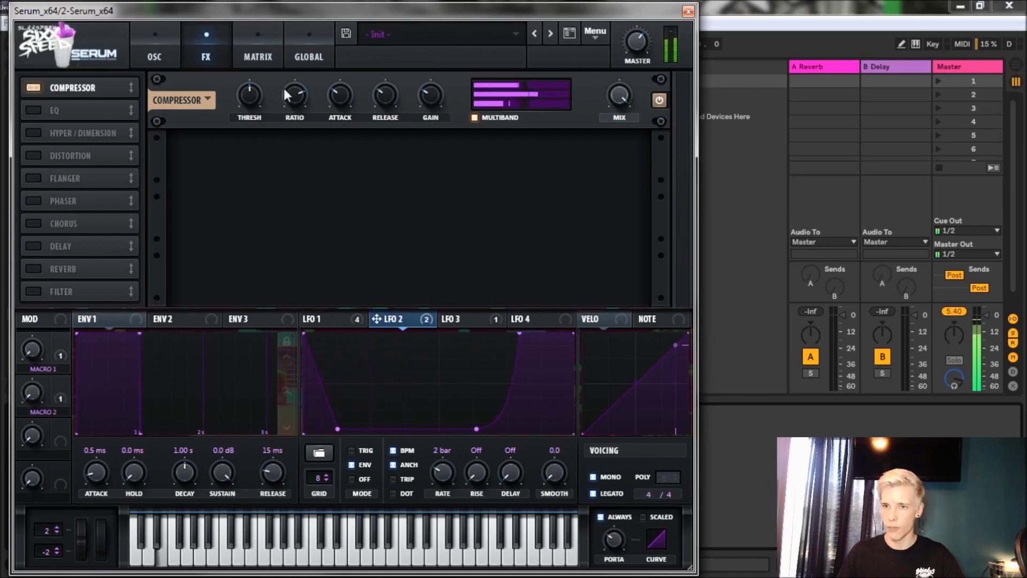
left_click(40, 108)
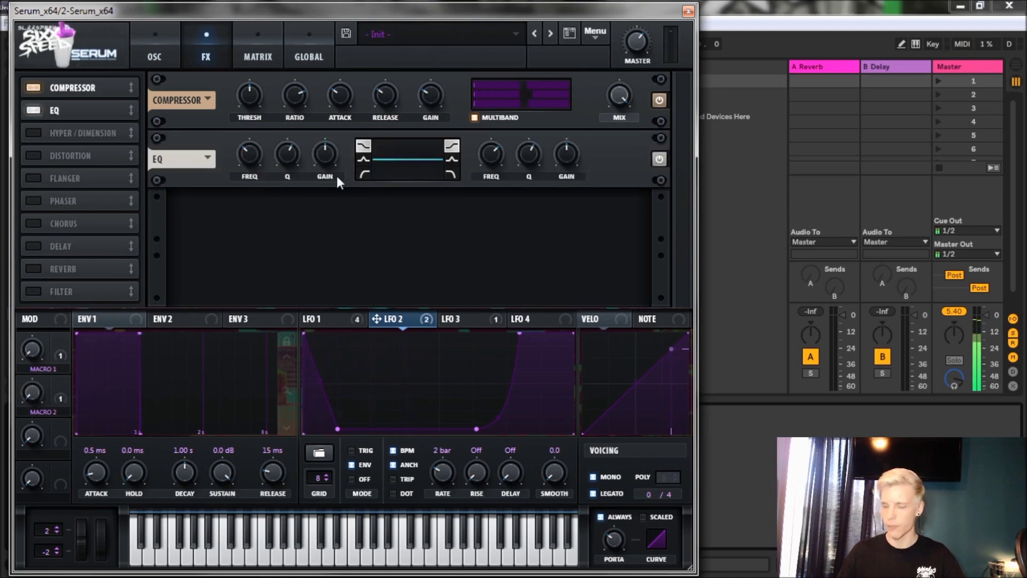
Make the EQ low band a lower-resonance high-pass whose frequency LFO 2 modulates at depth -15
mouse_move(426, 98)
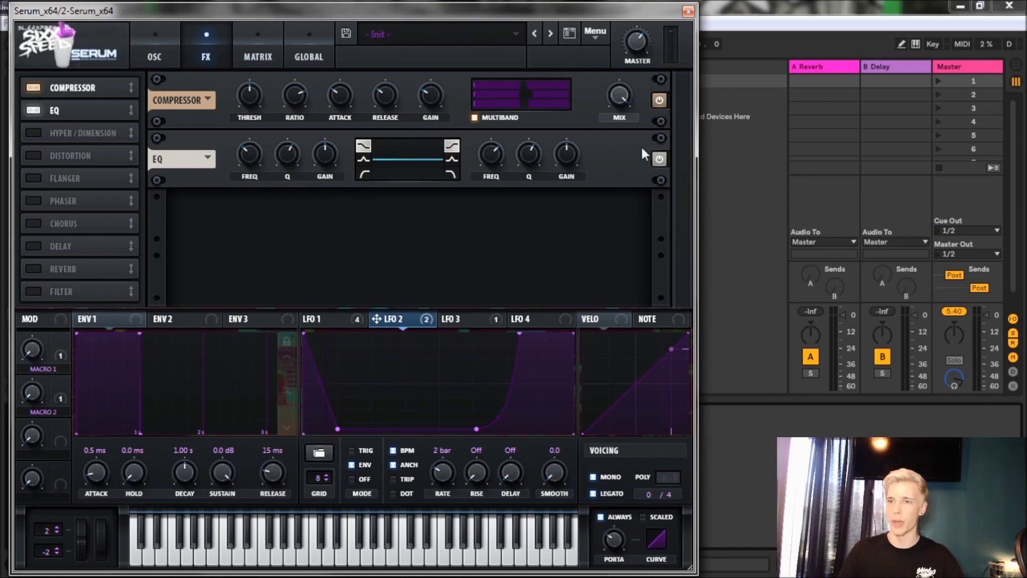
left_click(364, 174)
left_click_drag(297, 155, 248, 179)
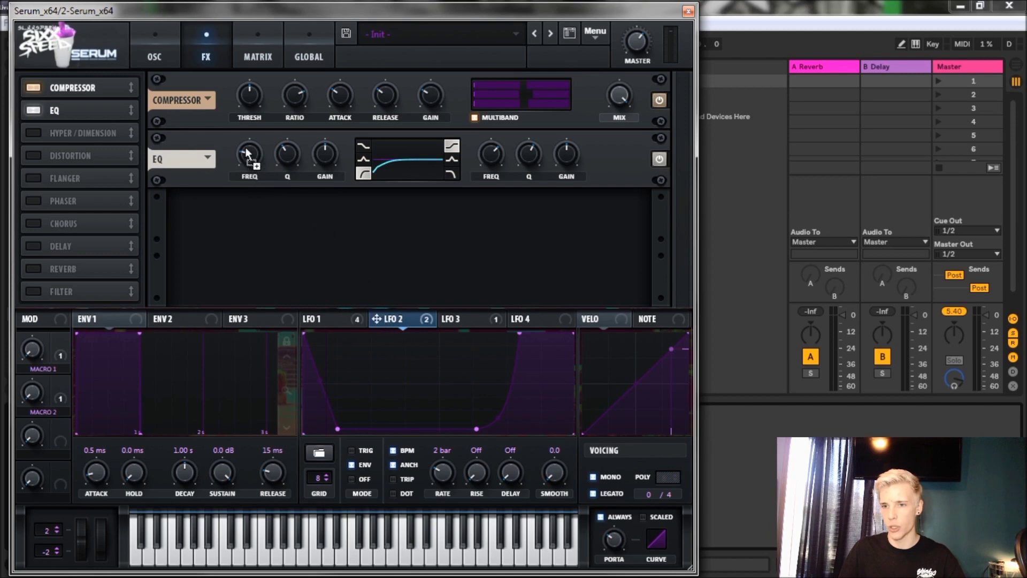
left_click_drag(241, 148, 241, 148)
right_click(236, 145)
left_click(238, 138)
left_click_drag(236, 140, 231, 187)
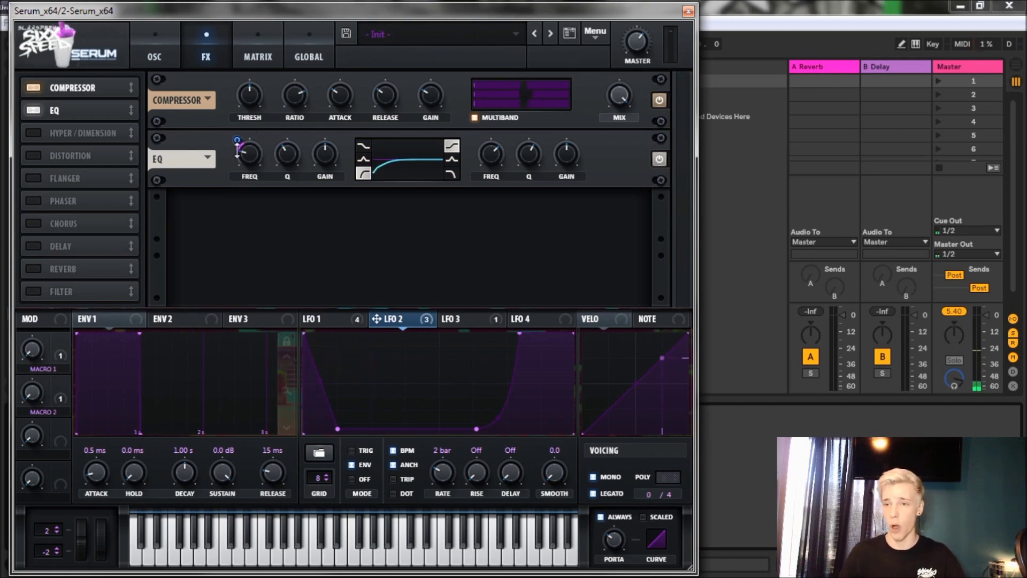
left_click_drag(238, 146, 232, 165)
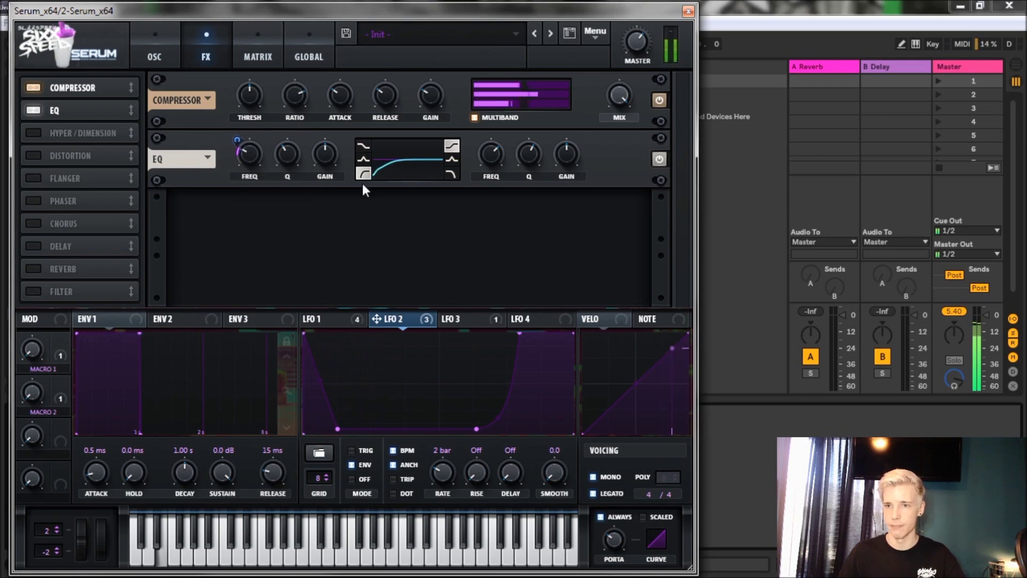
Turn the EQ high band into a peak boosted about 4.6 dB with Q near 48%
left_click(452, 159)
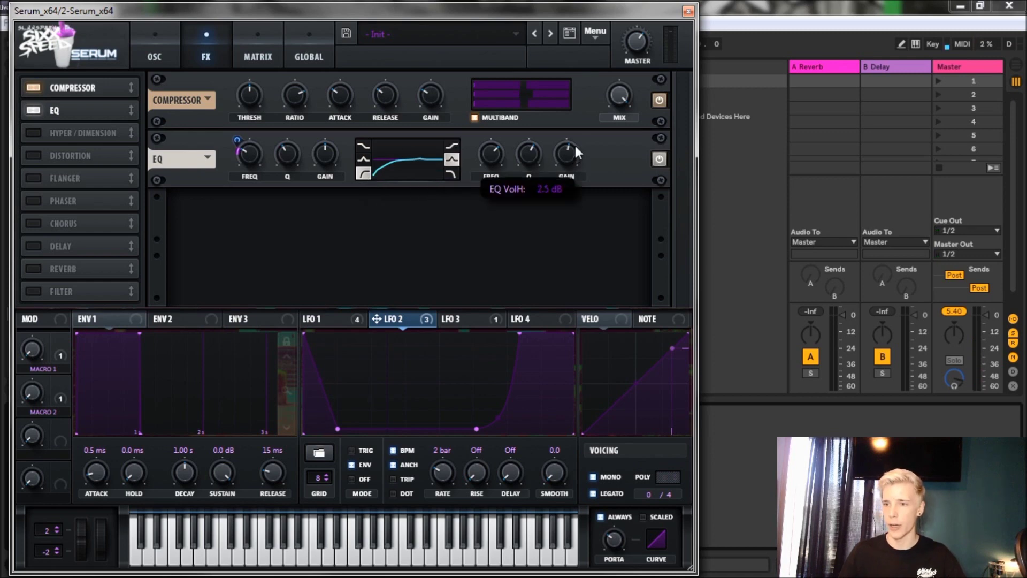
mouse_move(531, 153)
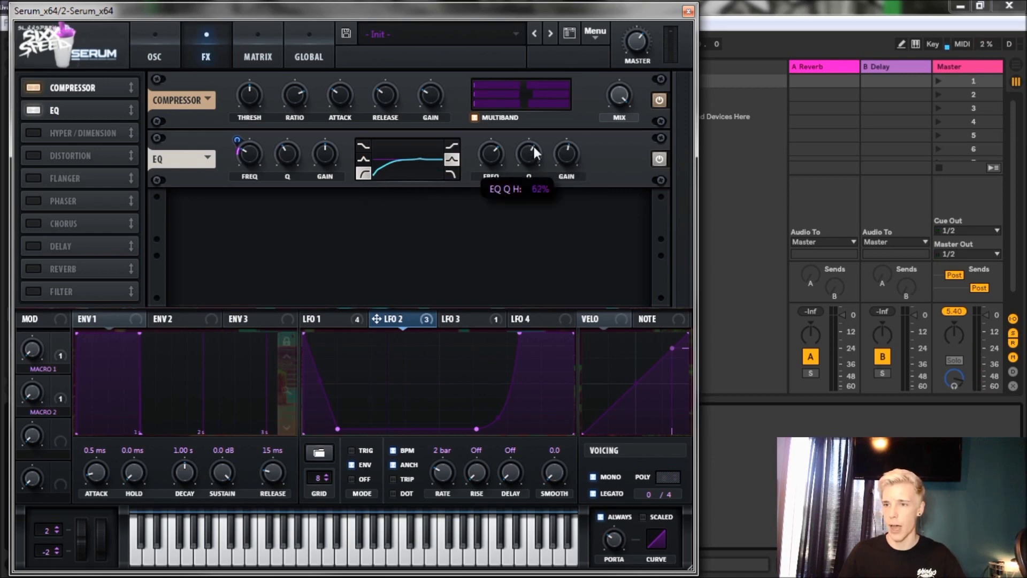
left_click_drag(534, 148, 527, 189)
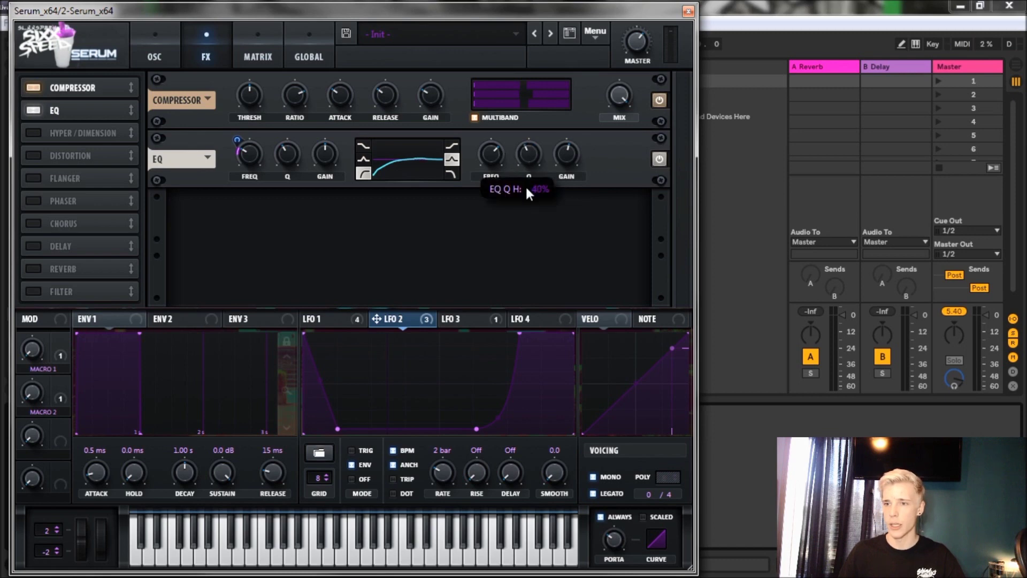
left_click_drag(566, 155, 568, 149)
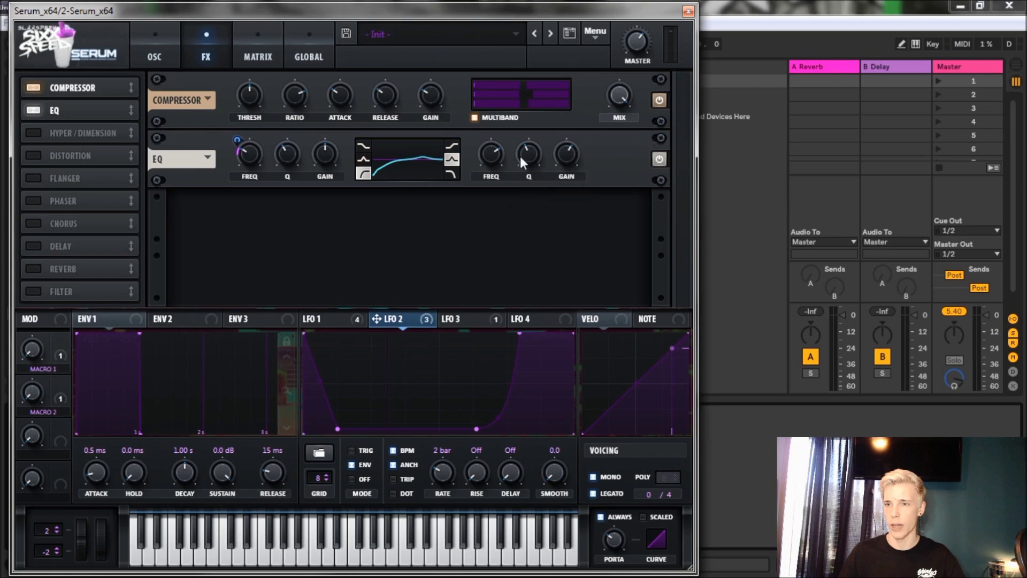
left_click_drag(490, 161, 524, 175)
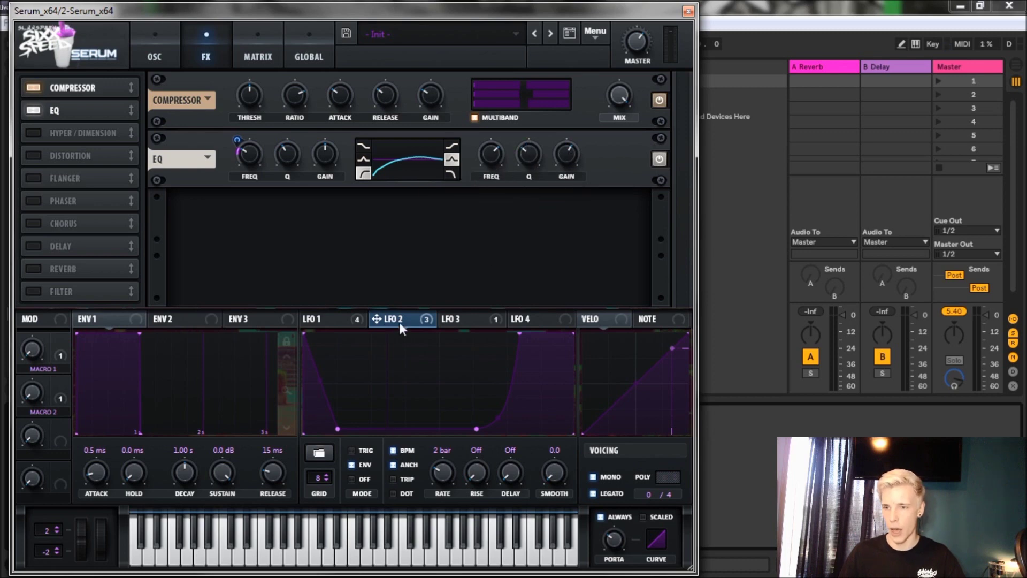
Route LFO 3's triangle to the EQ high-band frequency at a depth of about 10
left_click(335, 318)
left_click(451, 321)
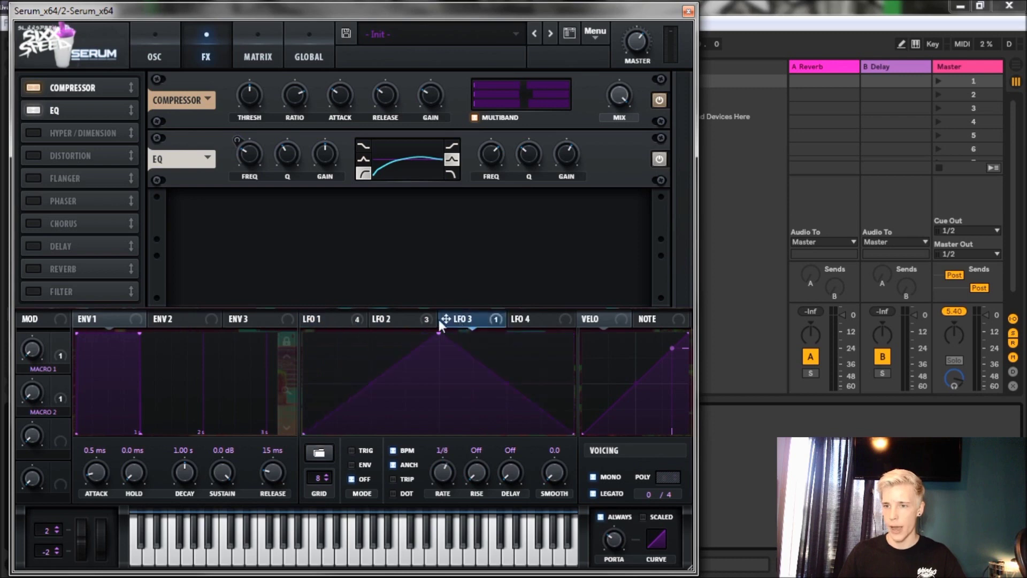
left_click_drag(501, 225, 486, 165)
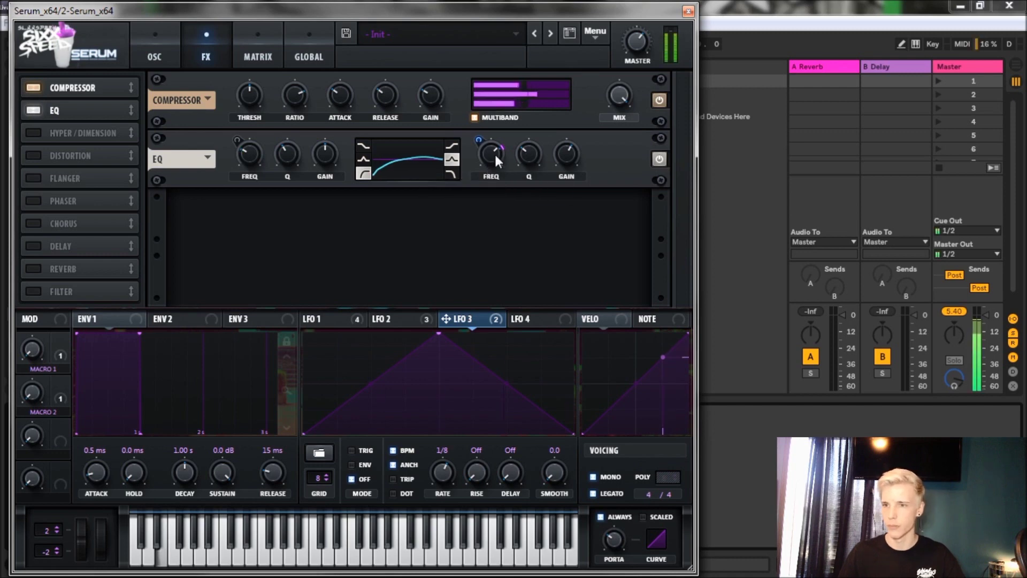
mouse_move(493, 156)
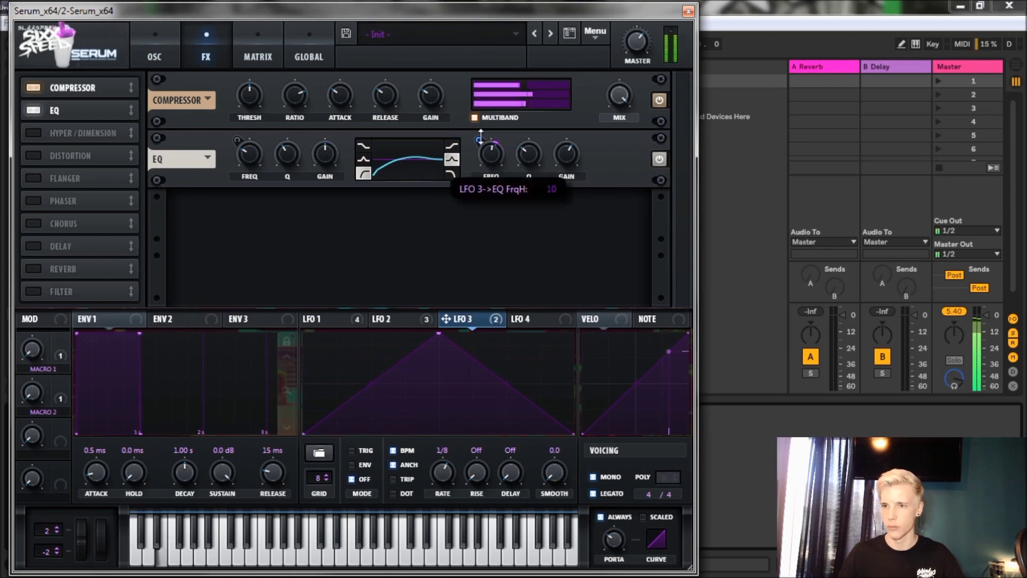